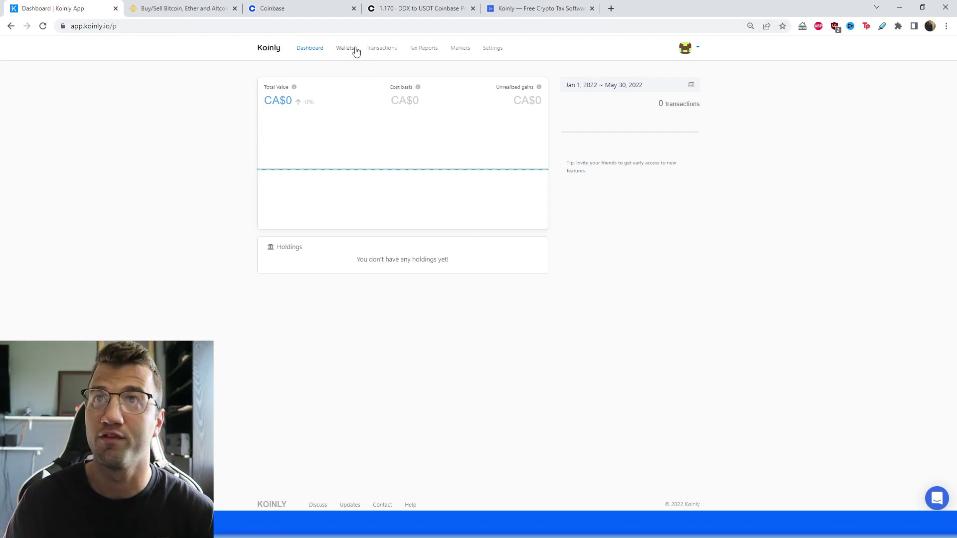
- From the Wallets page, add Coinbase as a new exchange using auto-sync
left_click(346, 48)
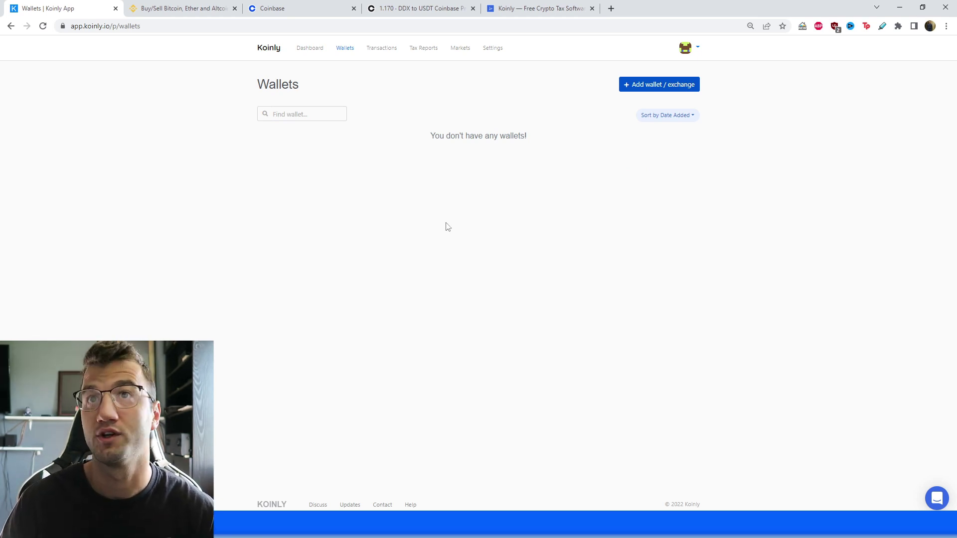
left_click(646, 87)
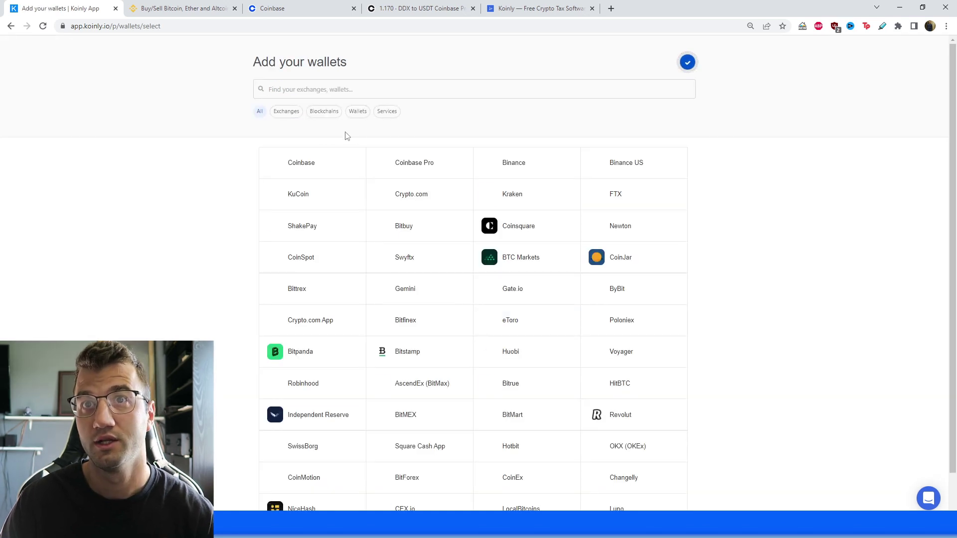
left_click(315, 165)
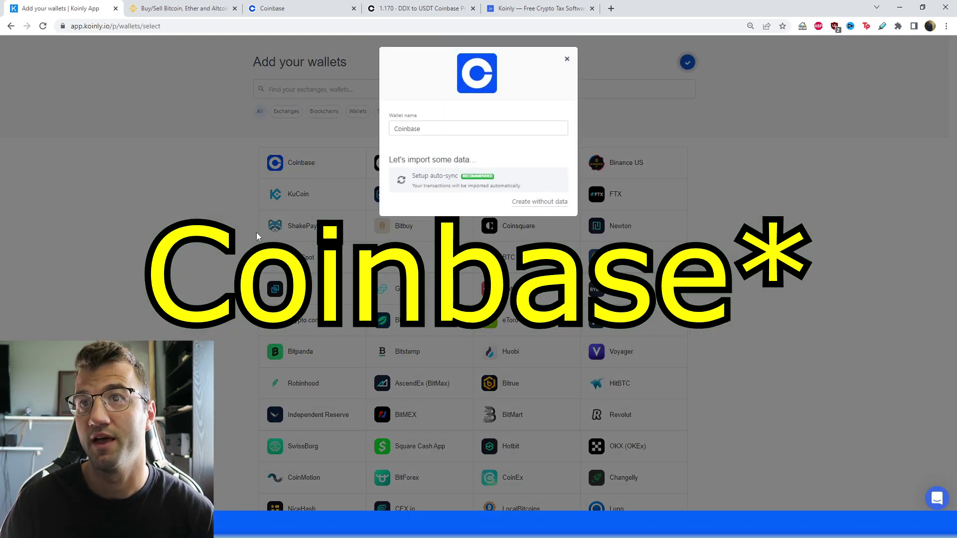
left_click(440, 183)
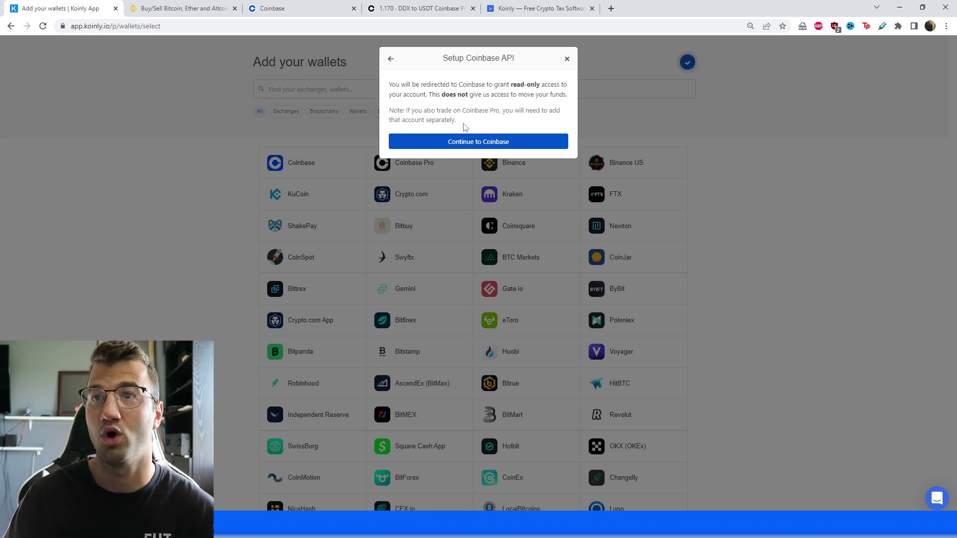
- Continue to Coinbase and authorize Koinly's read-only access to the account
left_click(455, 143)
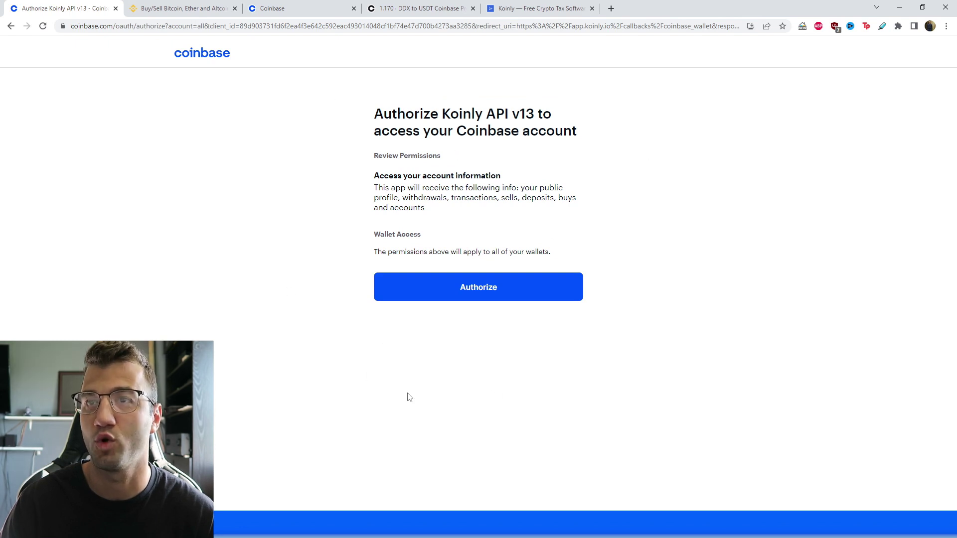
left_click(421, 299)
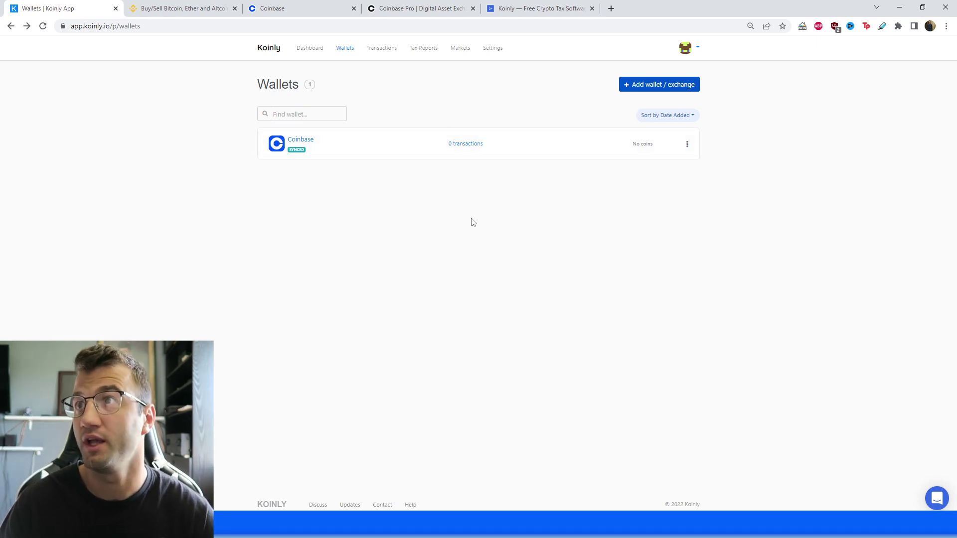
- Add Coinbase Pro with auto-sync, noting the API key, secret and passphrase fields
left_click(625, 86)
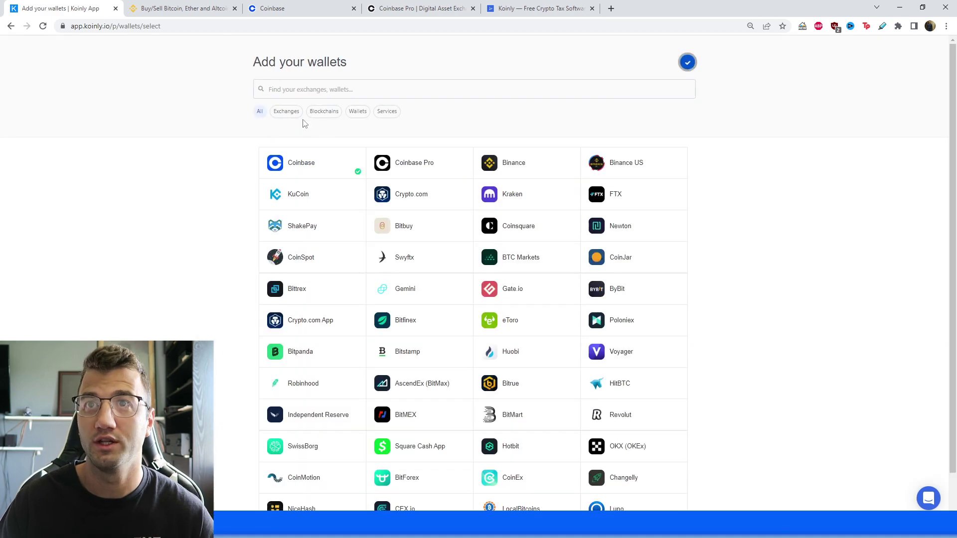
left_click(435, 171)
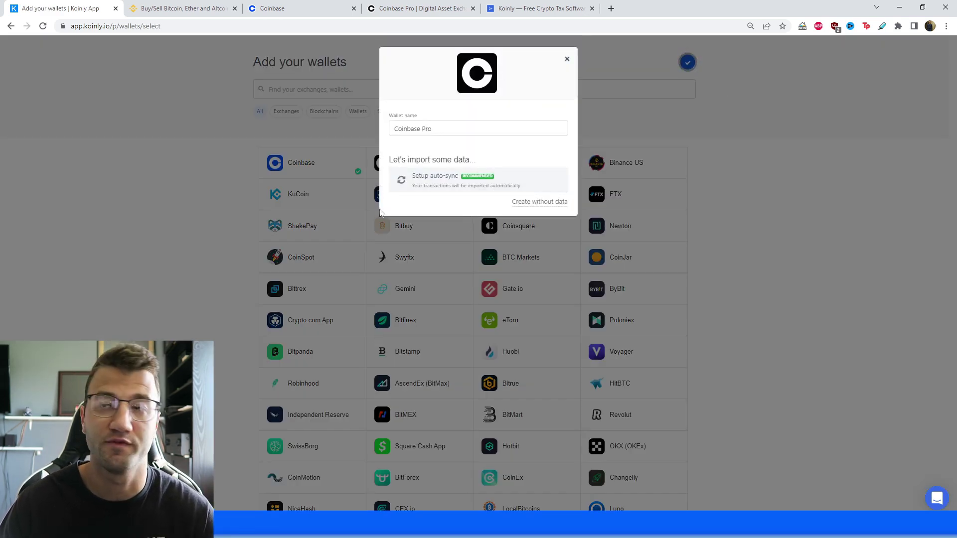
left_click(435, 186)
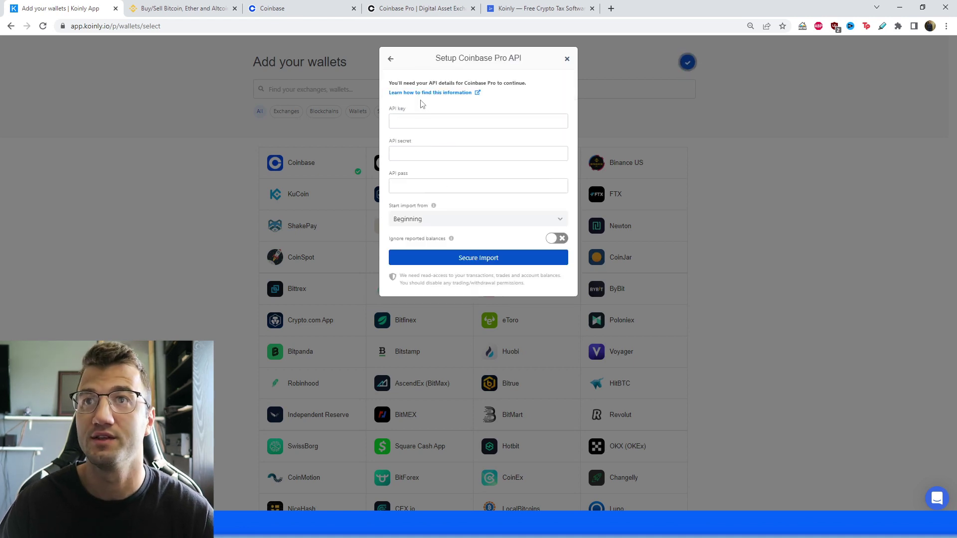
left_click_drag(411, 111, 390, 108)
left_click_drag(416, 142, 389, 143)
left_click_drag(417, 175, 389, 173)
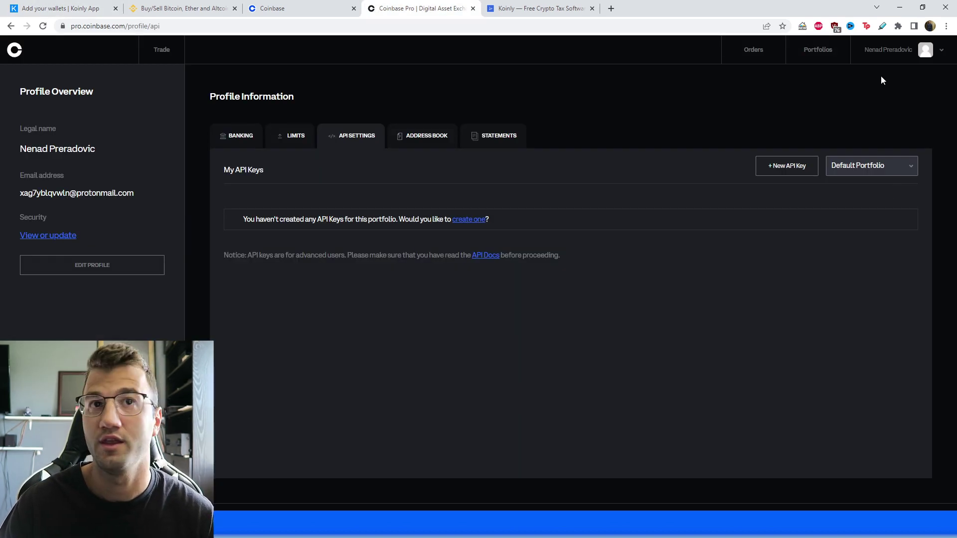
- In Coinbase Pro API settings, start a new API key nicknamed 'koinly' with View permission
left_click_drag(900, 51, 906, 57)
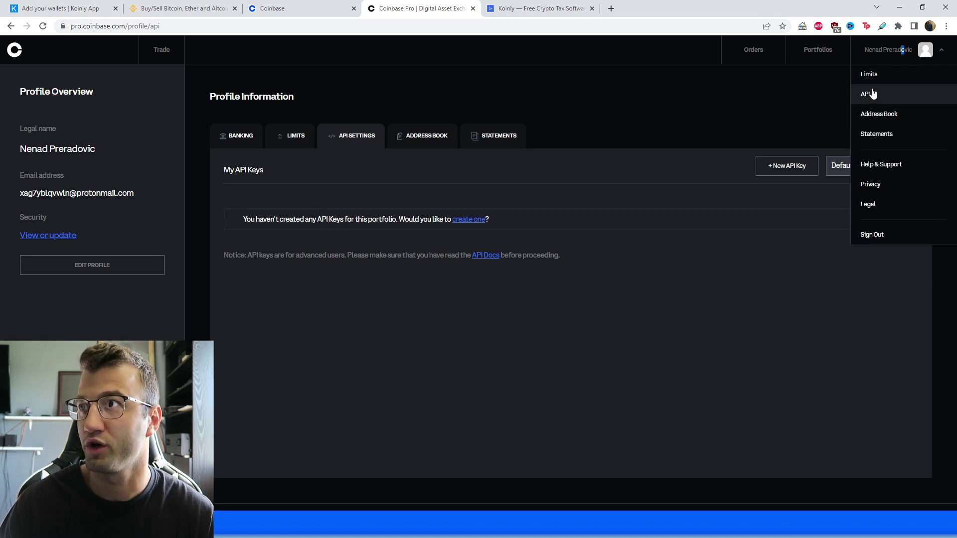
left_click(877, 94)
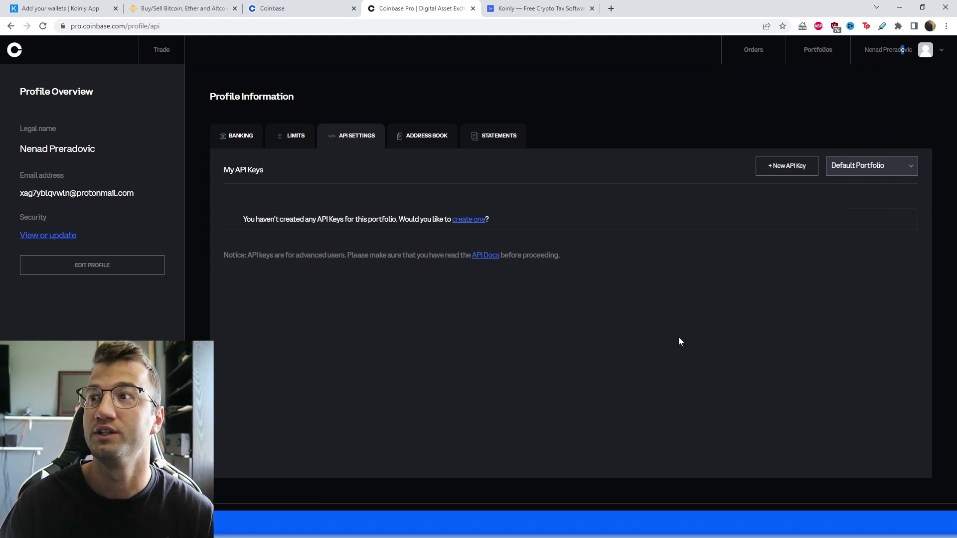
left_click(686, 397)
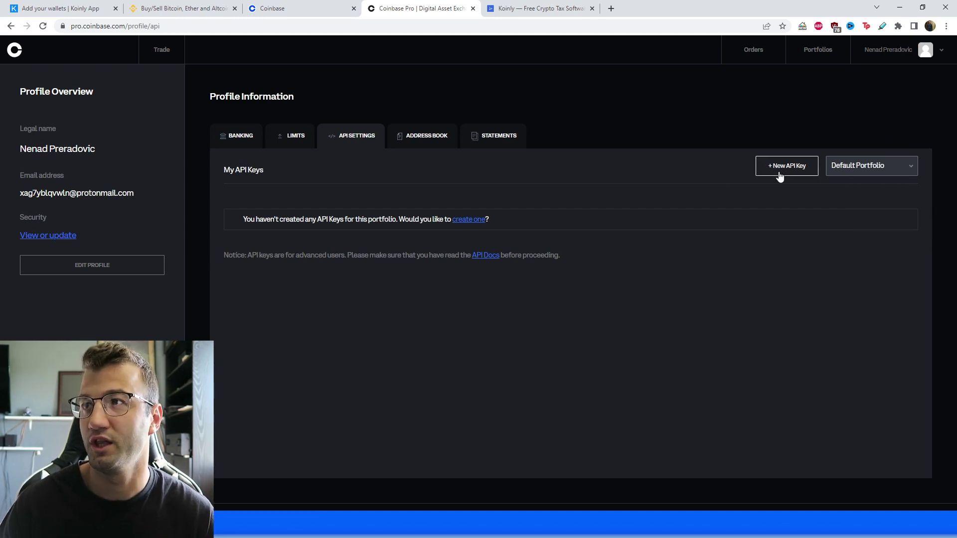
left_click(781, 172)
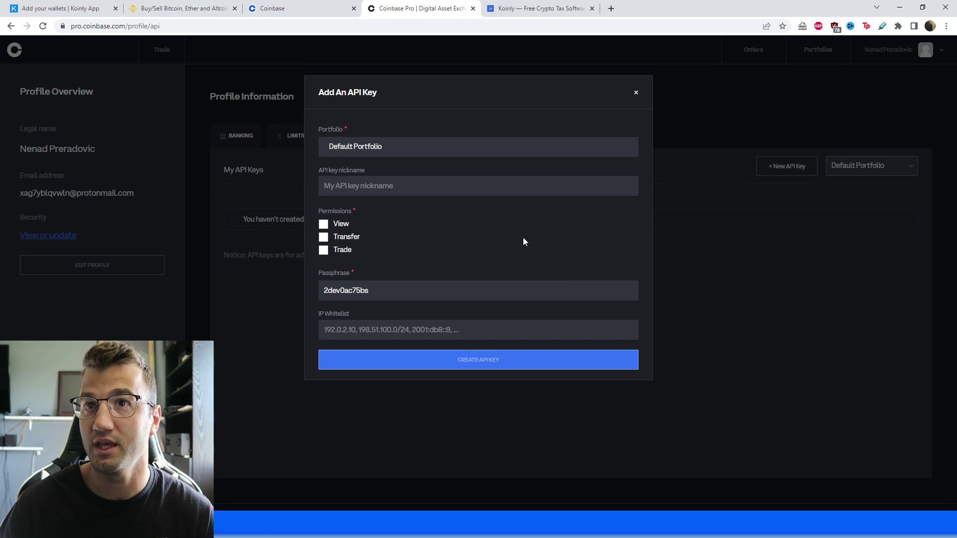
left_click(418, 186)
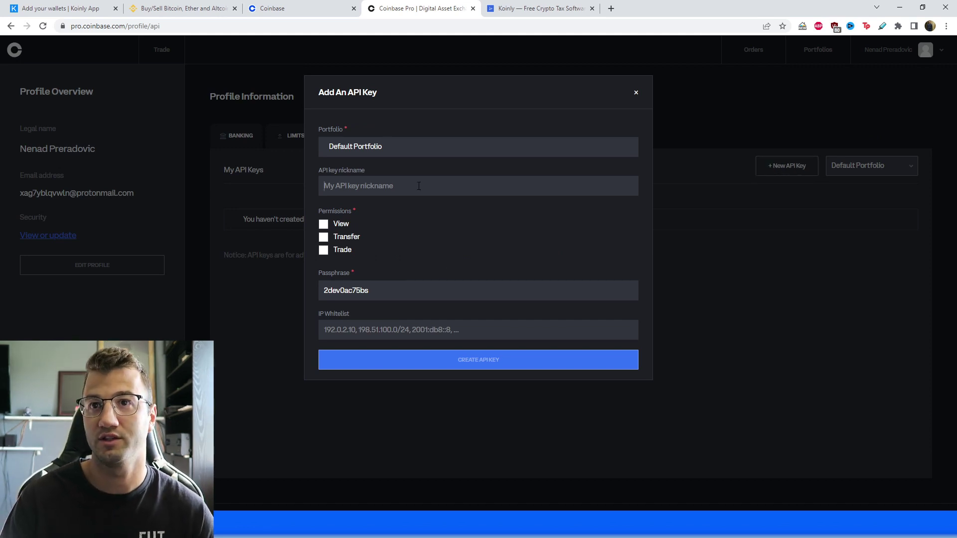
type("koinly")
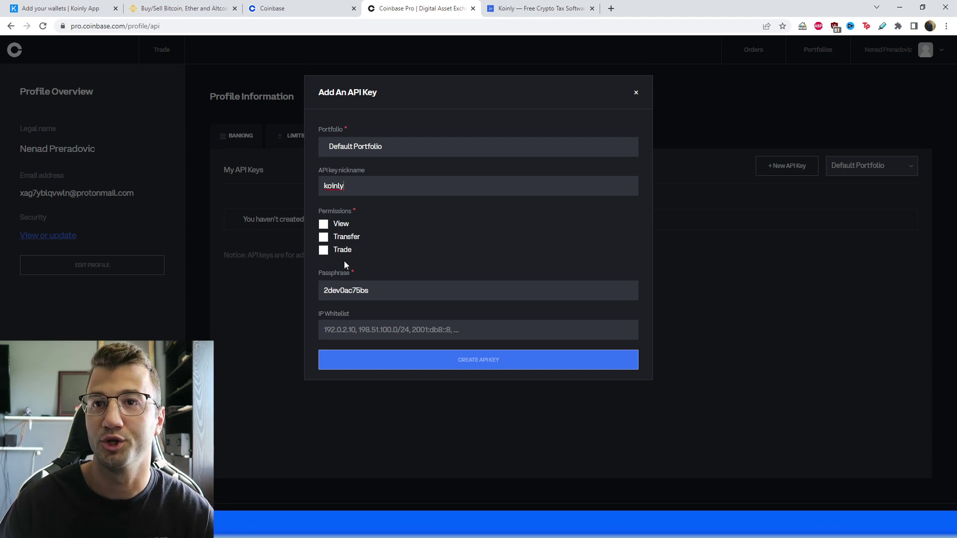
left_click(330, 224)
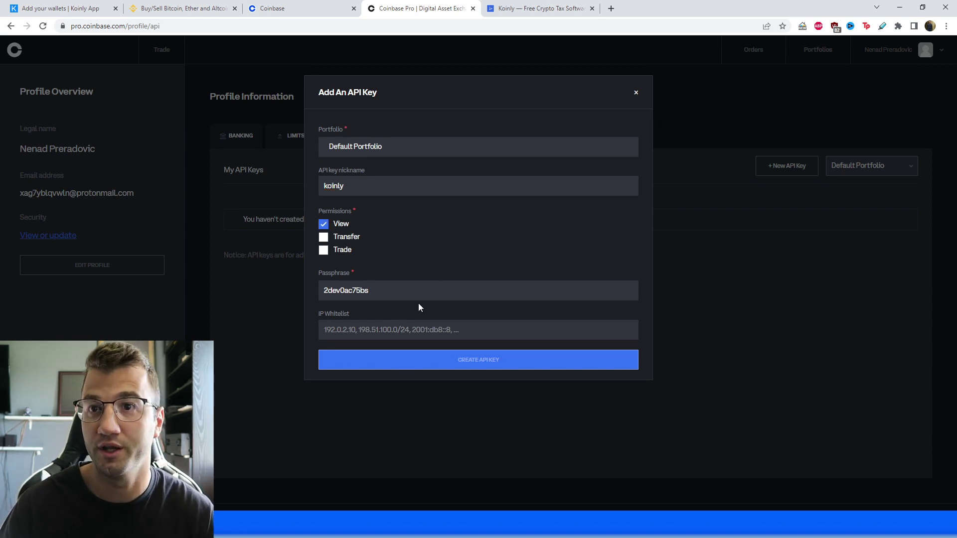
- Paste the generated passphrase into Koinly's API pass field and create the key
left_click_drag(393, 290, 297, 289)
key("ctrl+c")
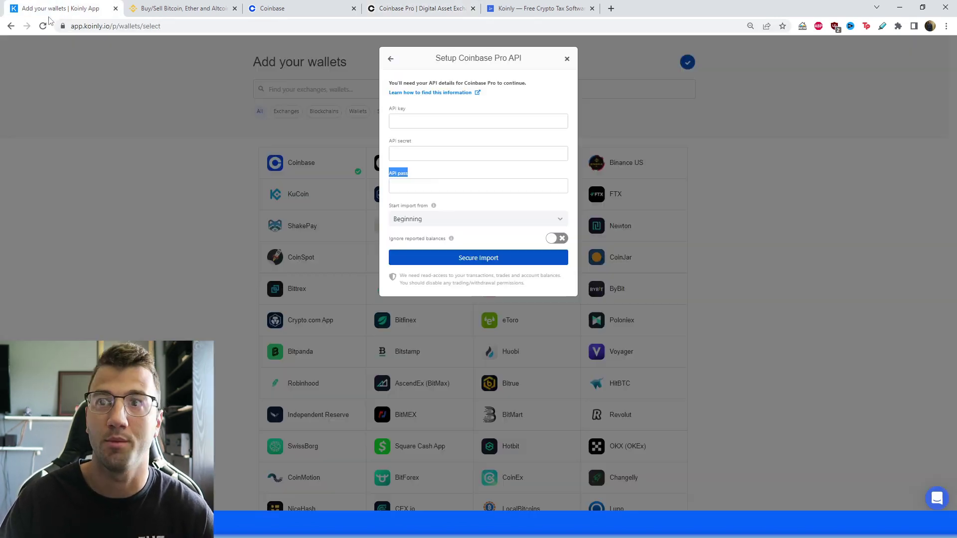
left_click(53, 8)
left_click(428, 191)
key("ctrl+v")
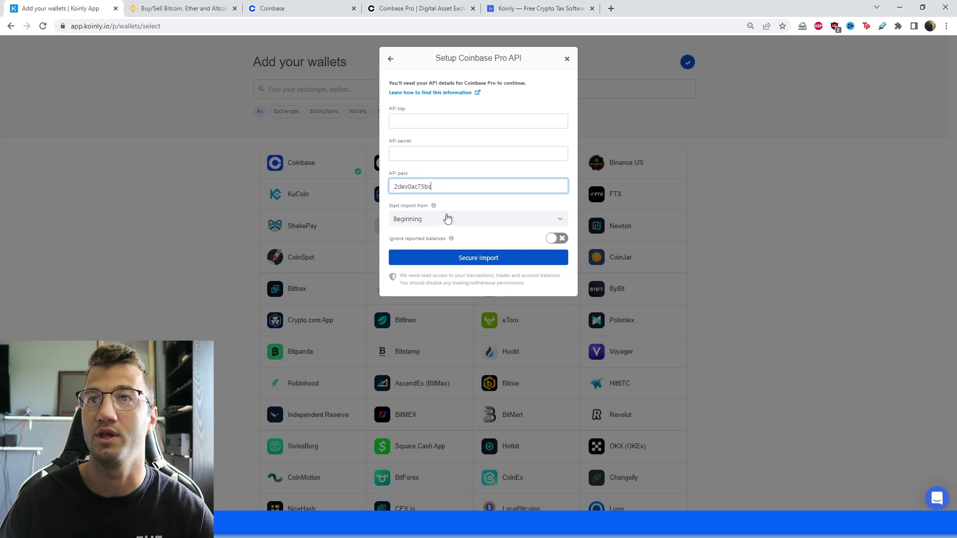
left_click(299, 8)
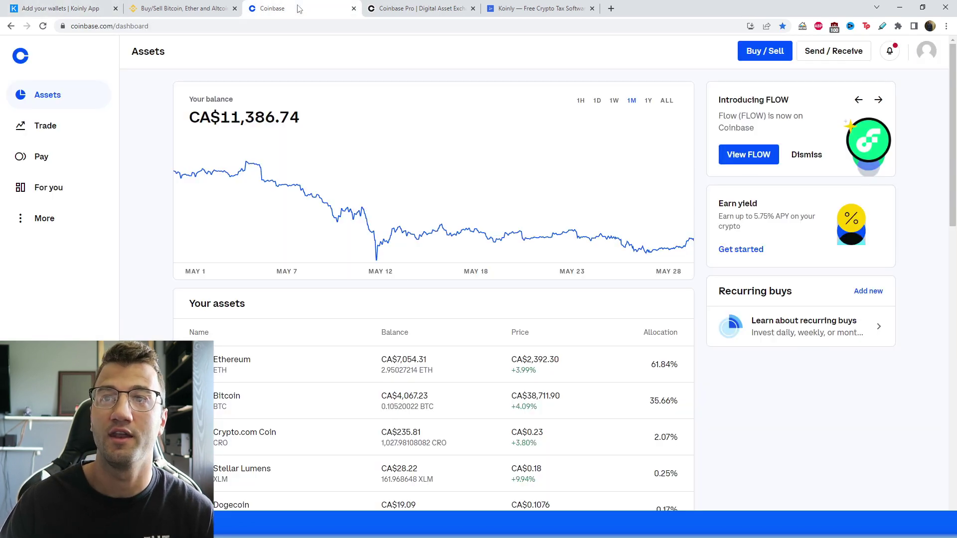
left_click(404, 8)
left_click(458, 366)
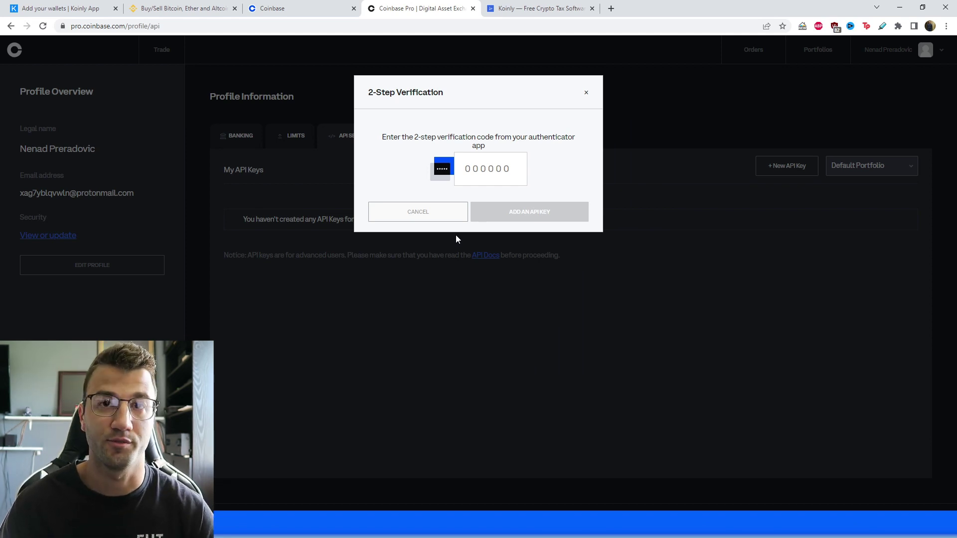
- Confirm the key with the verification code and paste its API secret into Koinly
key("ctrl+v")
left_click(541, 219)
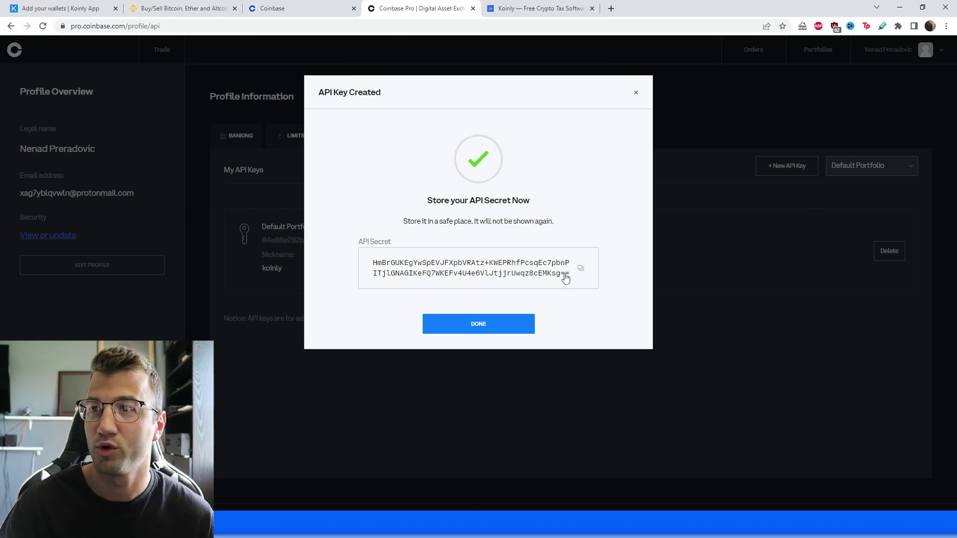
left_click(579, 268)
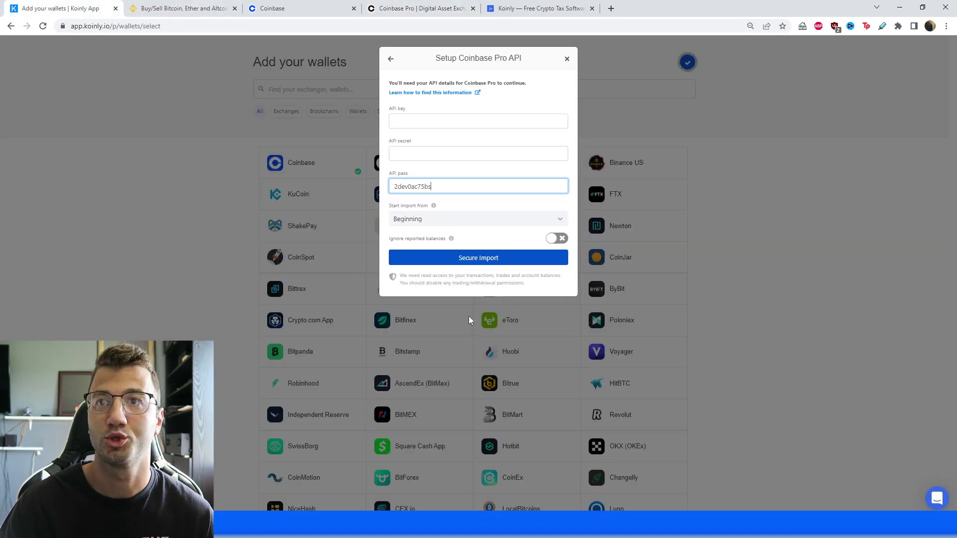
left_click(432, 153)
key("ctrl+v")
- Paste the Coinbase Pro API key into Koinly and run Secure Import
left_click(284, 8)
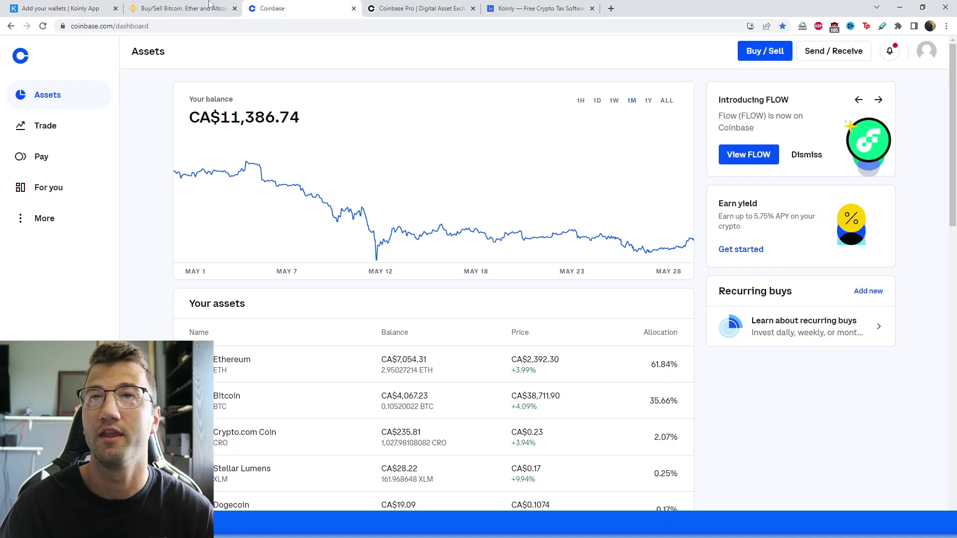
left_click(421, 8)
left_click(478, 329)
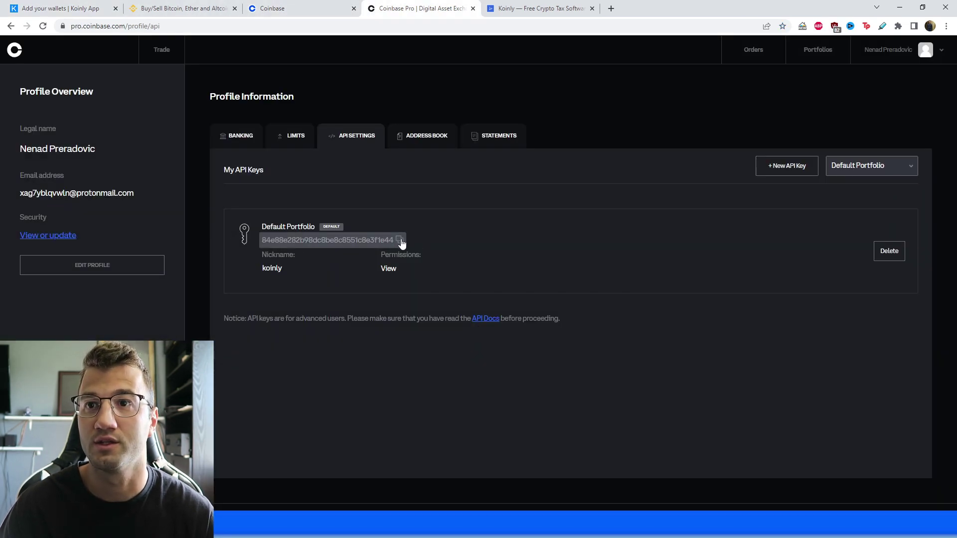
left_click(399, 239)
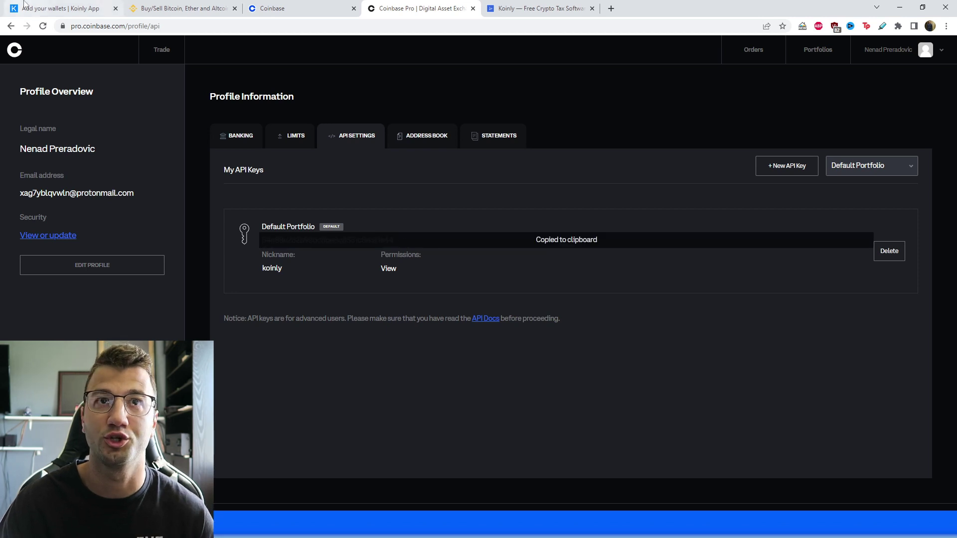
left_click(59, 8)
key("shift+Tab")
key("ctrl+v")
left_click(493, 259)
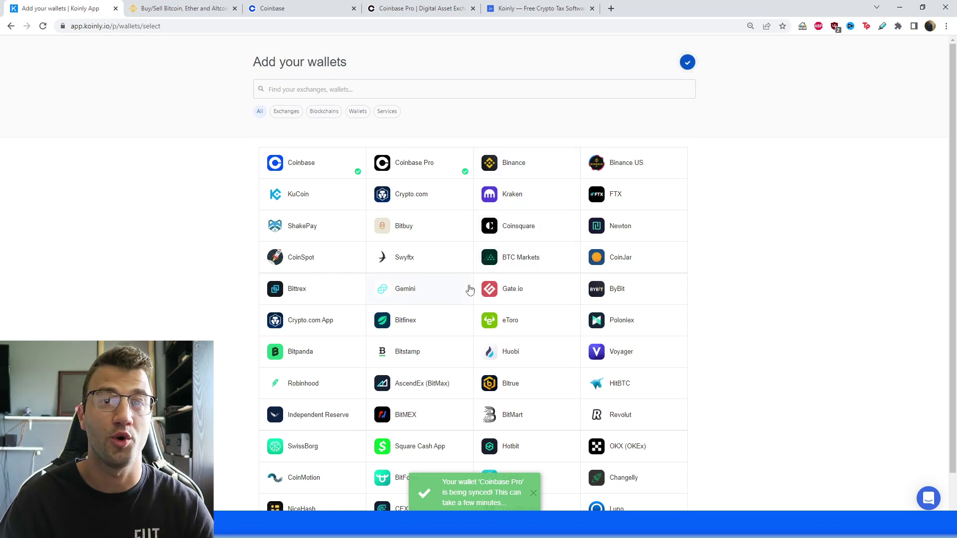
- Review the synced wallets in Koinly's Wallets list
left_click(687, 61)
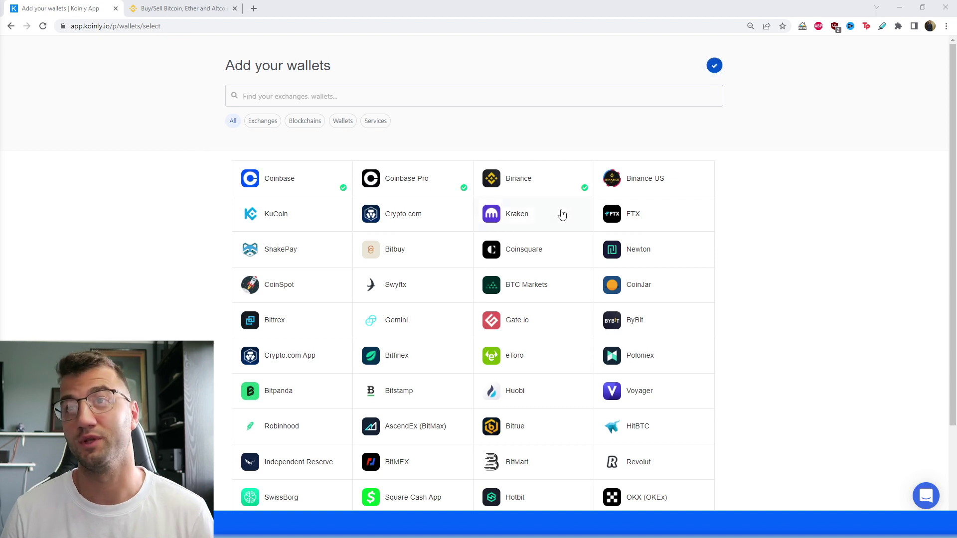
- Pick the Binance tile to add a second Binance wallet named 'Binance 2'
left_click(492, 176)
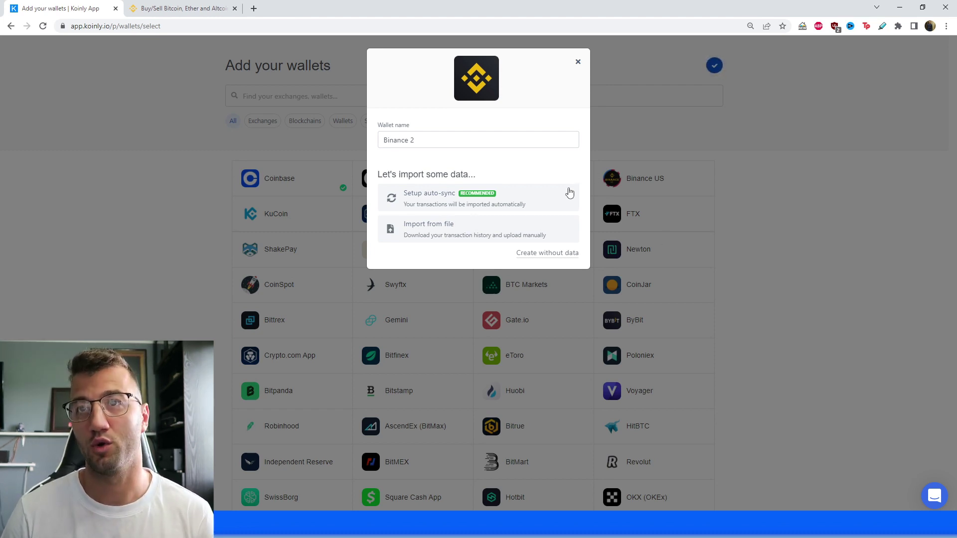
- Choose Binance auto-sync setup and highlight the note about imported futures
left_click(470, 203)
left_click_drag(518, 124, 551, 87)
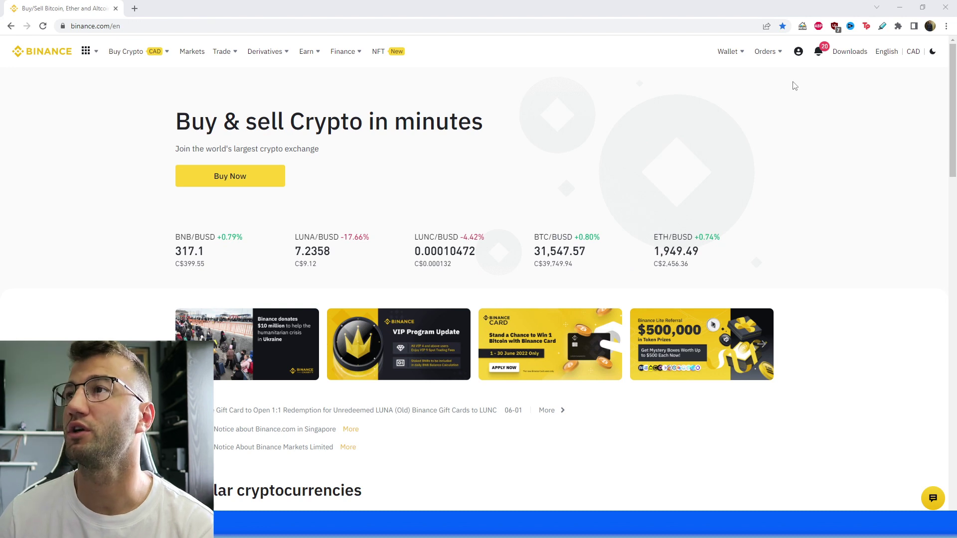
- Open API Management from the Binance account dropdown
mouse_move(800, 62)
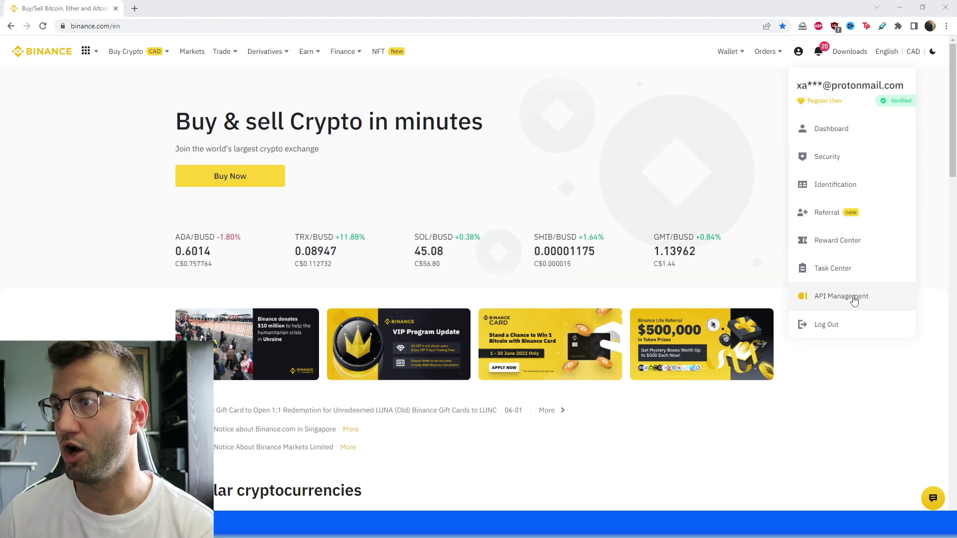
left_click(851, 298)
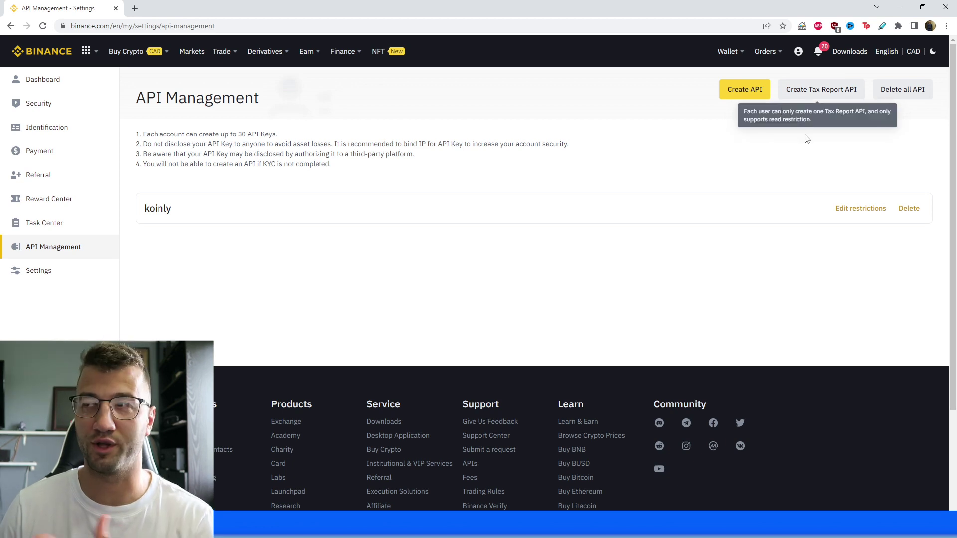
- Create a Binance Tax Report API key and paste its API key into Koinly
left_click(821, 89)
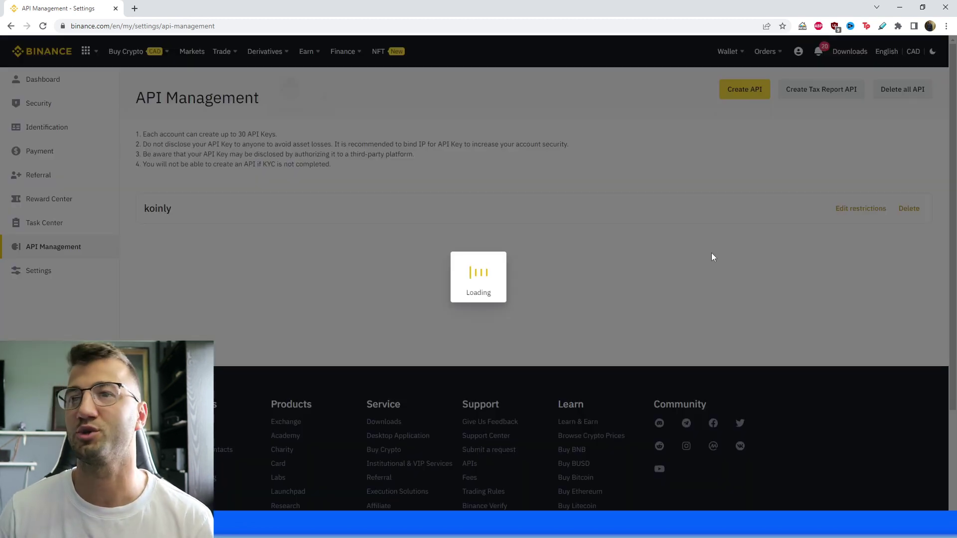
left_click_drag(419, 330, 513, 337)
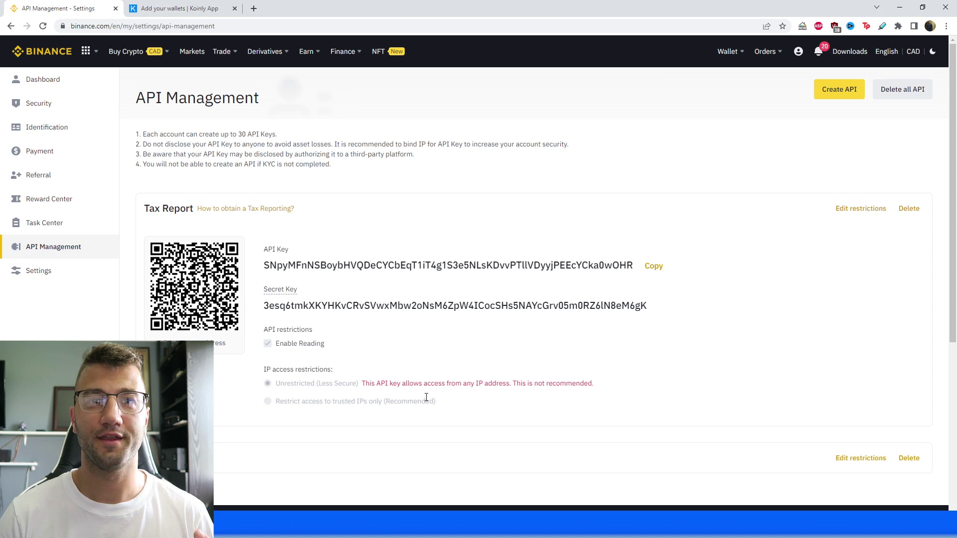
left_click_drag(637, 264, 254, 253)
left_click(152, 6)
left_click(419, 191)
key("ctrl+v")
- Copy the Binance secret key into Koinly's API secret field
left_click(62, 6)
left_click(604, 325)
left_click_drag(678, 307, 263, 305)
key("ctrl+c")
left_click(145, 6)
left_click(491, 227)
key("ctrl+v")
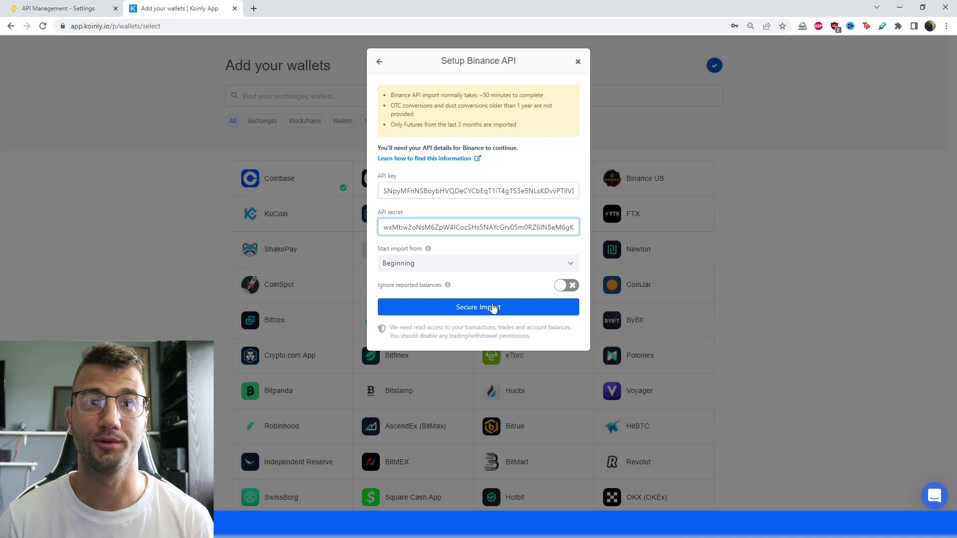
- Securely import the Binance wallet with the Tax Report API key and secret, from Beginning
left_click(492, 308)
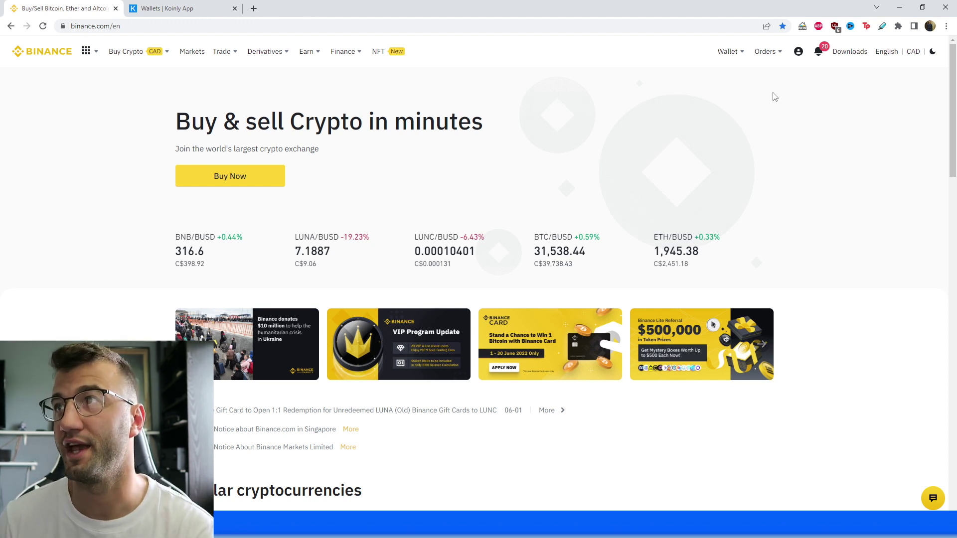
- Open Binance's Transaction History and bring up the Generate all statements options
mouse_move(805, 63)
mouse_move(729, 52)
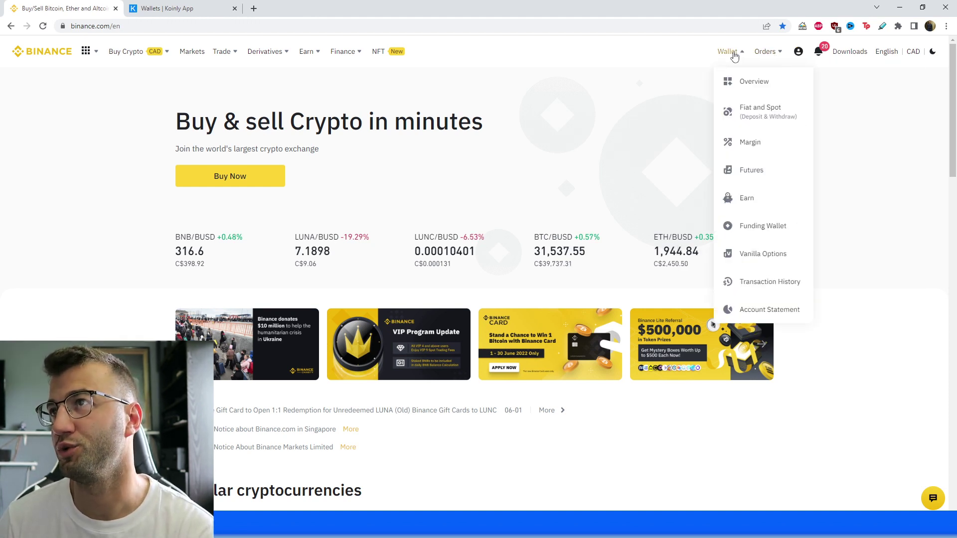
left_click(751, 283)
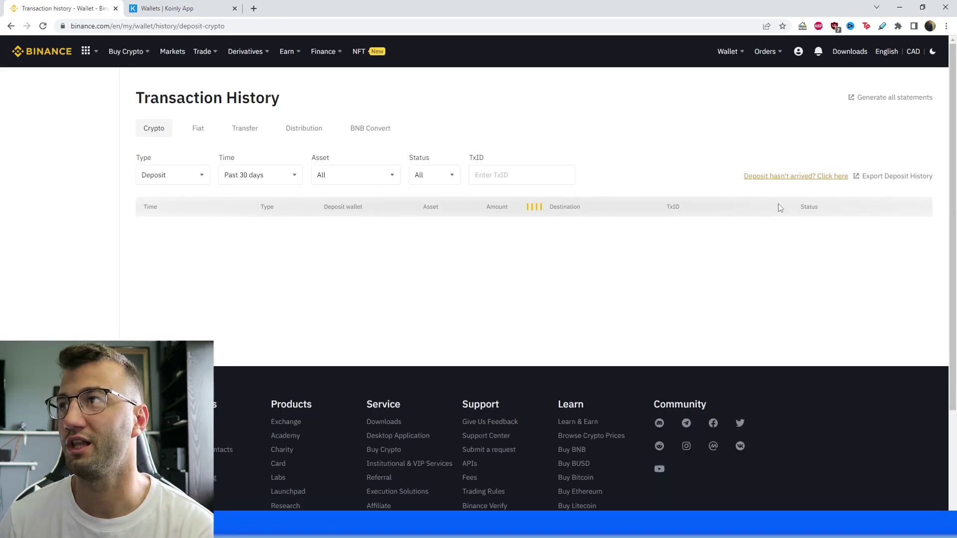
left_click(891, 98)
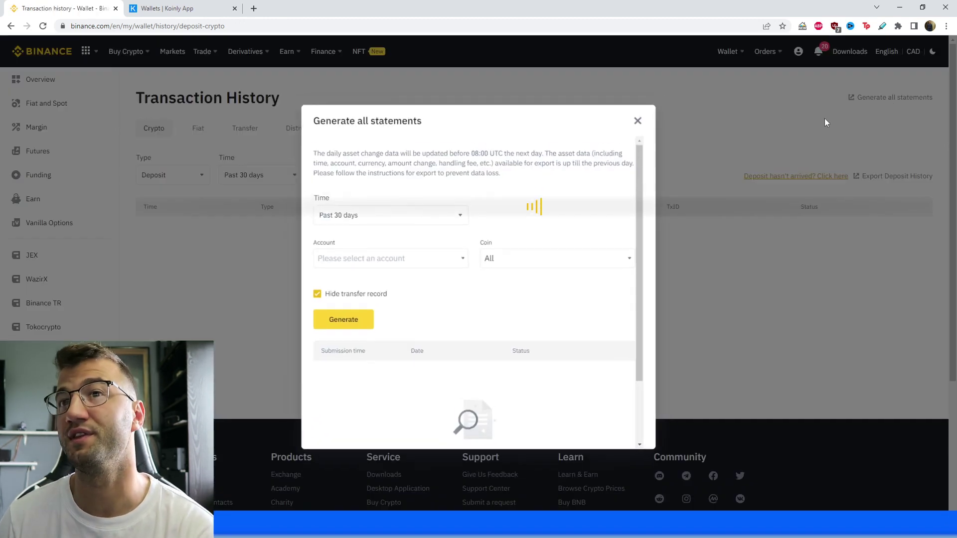
- Set a customized statement time range from 2021-01-01 to 2022-01-01 and continue
left_click(365, 219)
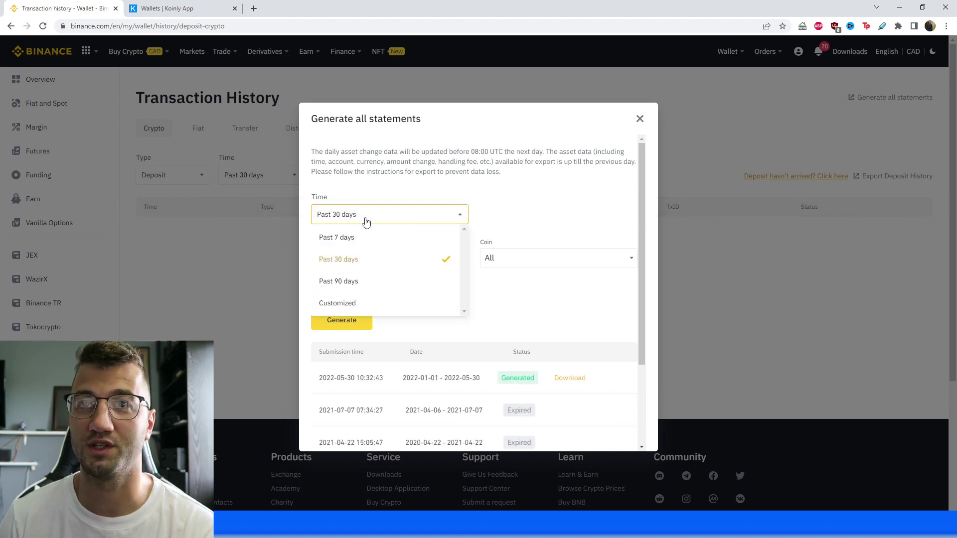
left_click(368, 304)
left_click(410, 280)
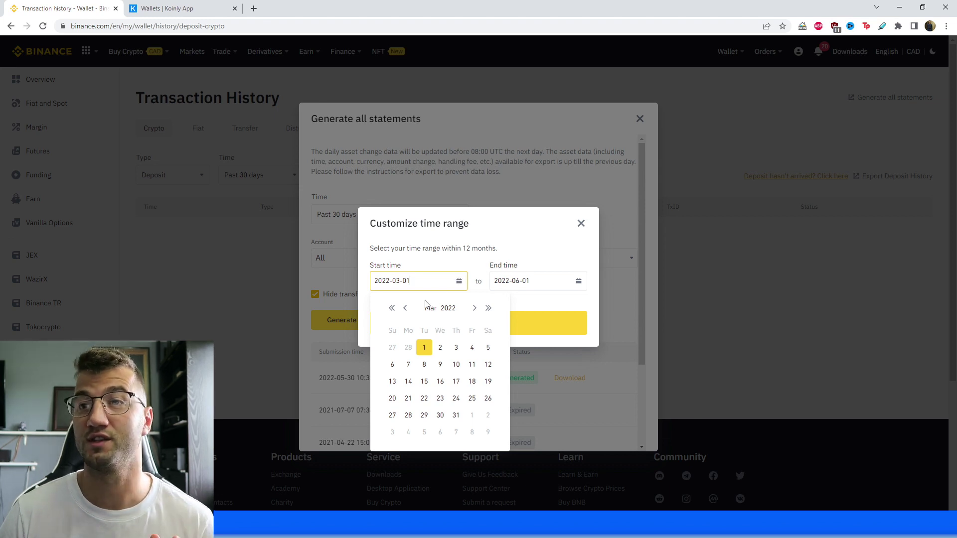
left_click(404, 308)
left_click(404, 309)
left_click(392, 308)
left_click(472, 347)
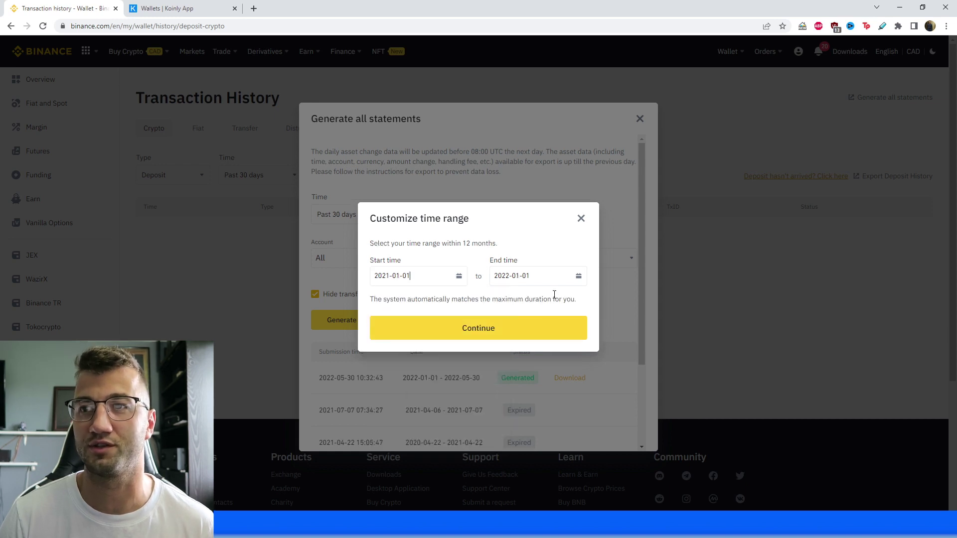
left_click(541, 279)
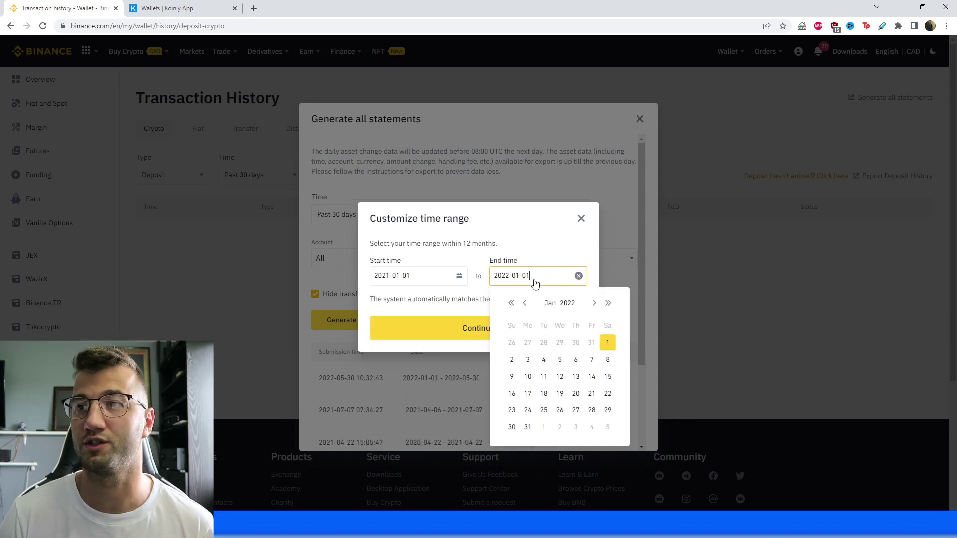
left_click(556, 258)
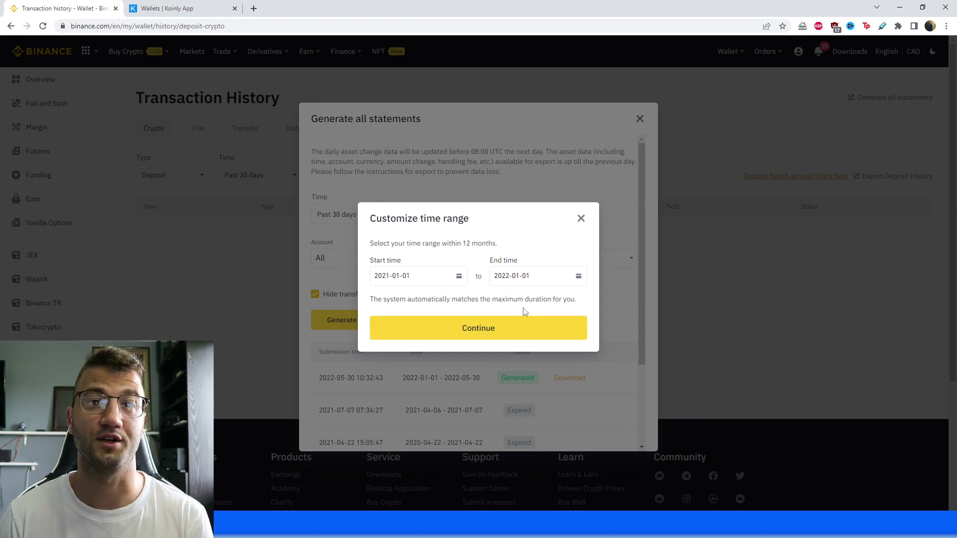
left_click(394, 445)
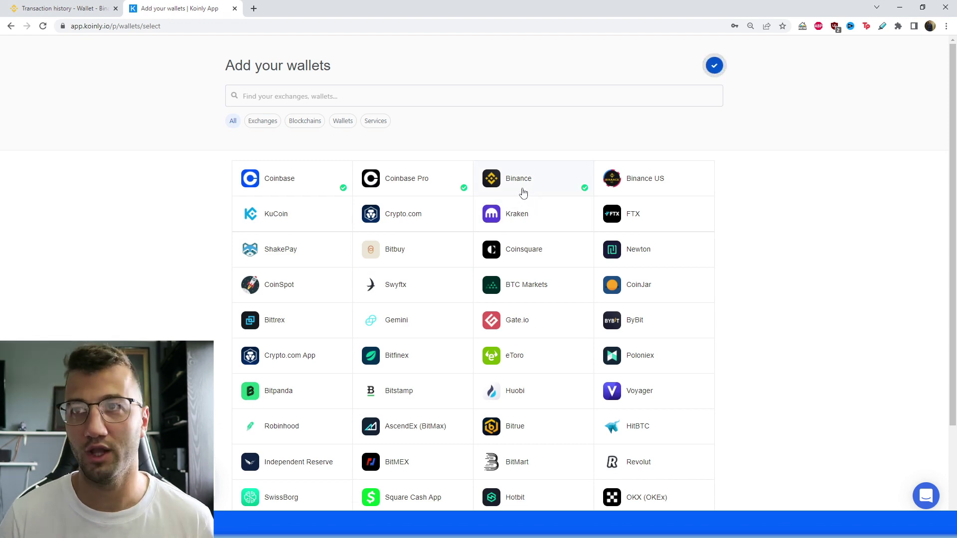
- Choose Binance file import, then open the Binance wallet with 26 transactions and CAD/ZRX holdings
left_click(519, 190)
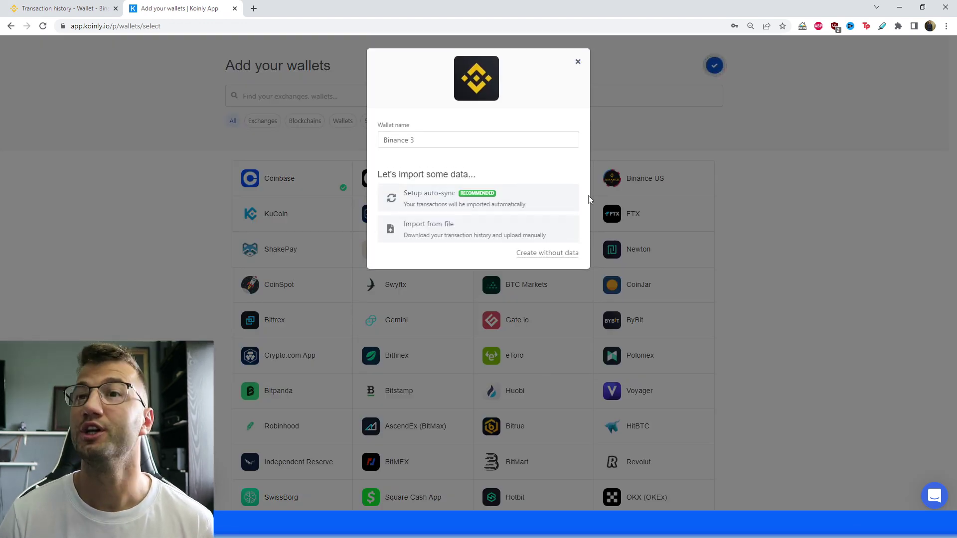
left_click(431, 237)
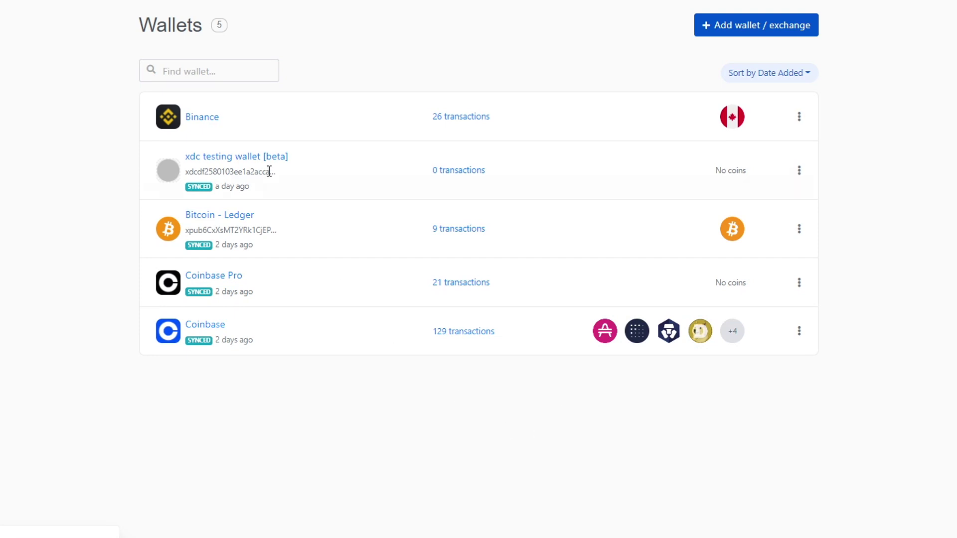
left_click(202, 117)
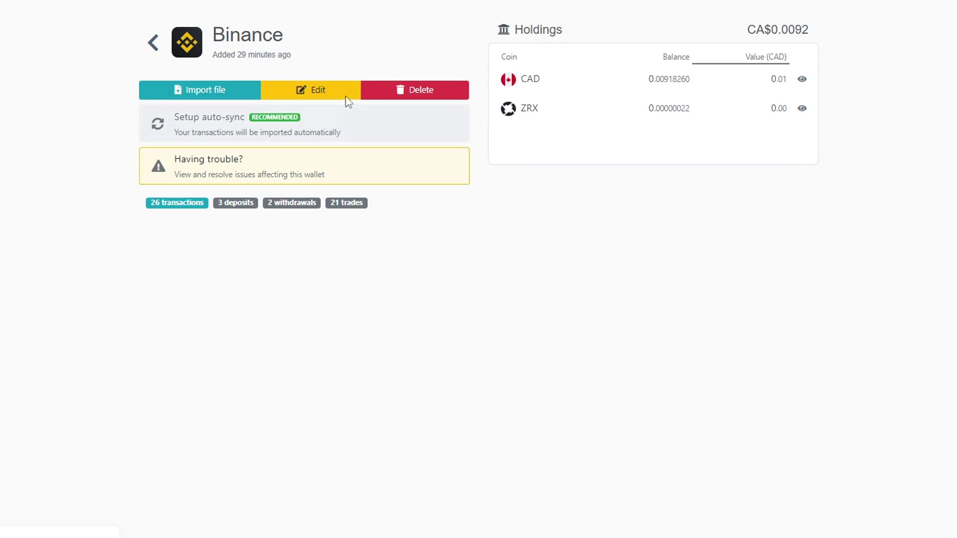
- Review the Binance auto-sync 'Start import from' choices, then return to searching Add your wallets
left_click(281, 142)
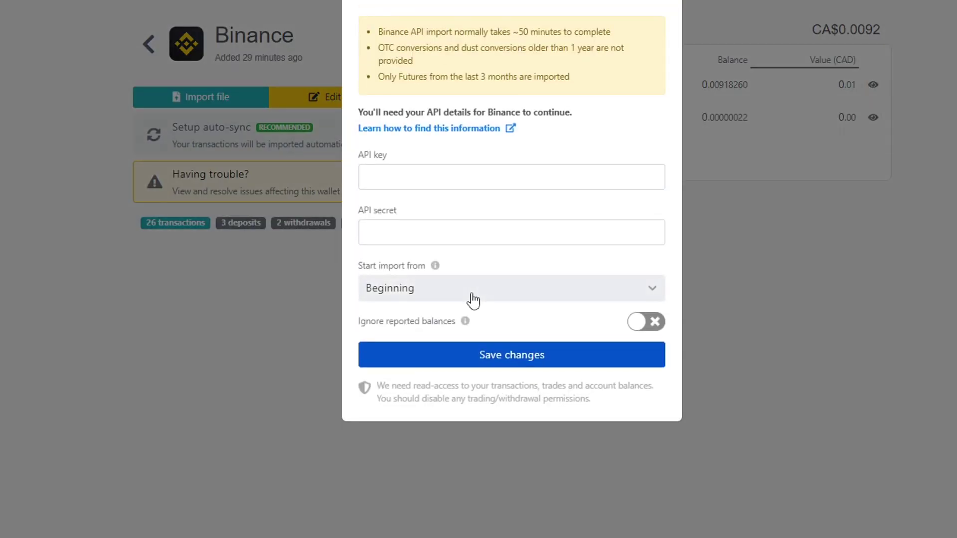
left_click(471, 296)
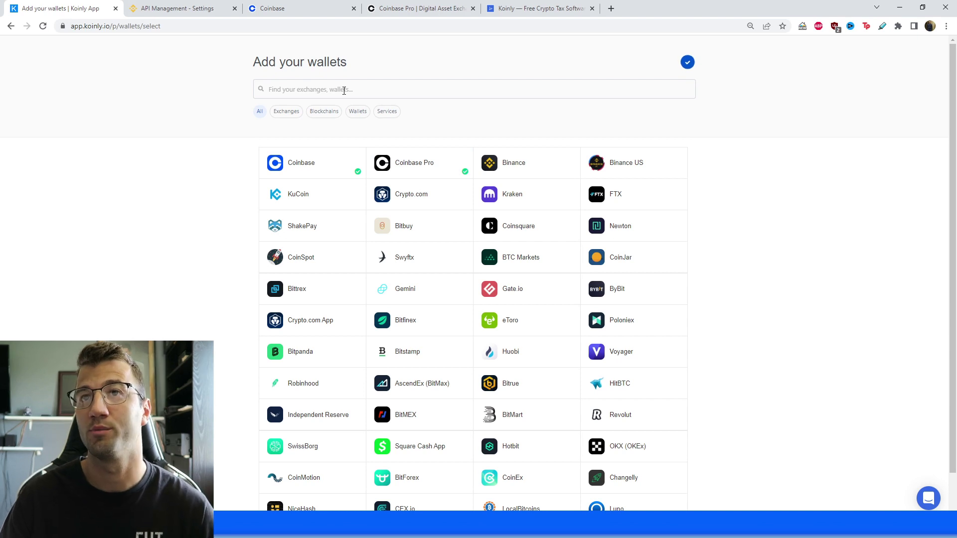
left_click(363, 90)
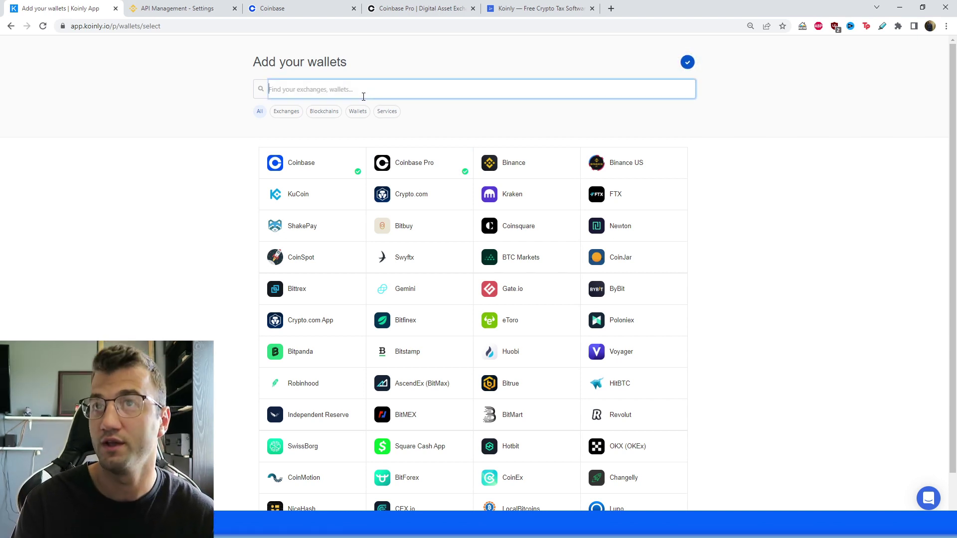
- Find Ledger via 'led', choose its auto-sync, and list the blockchains to connect
type("led")
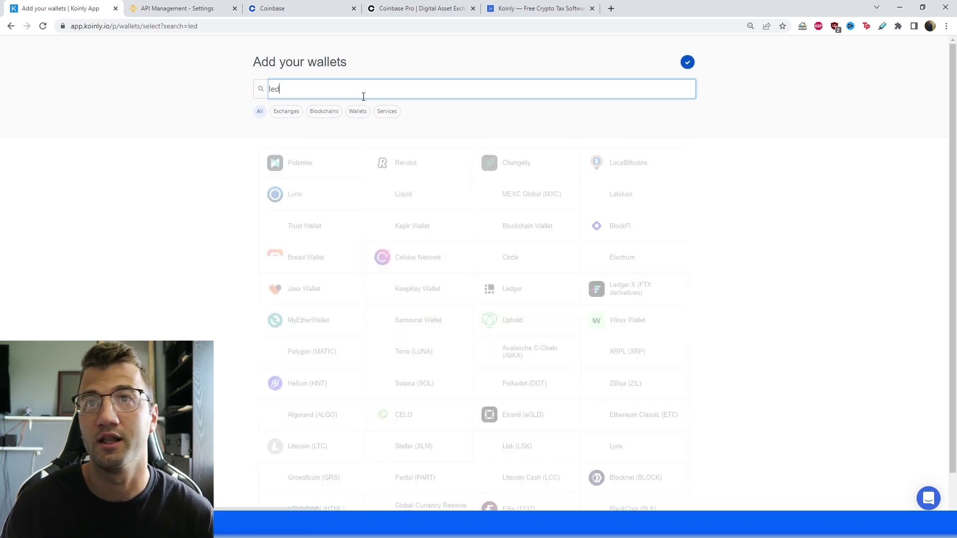
left_click(318, 165)
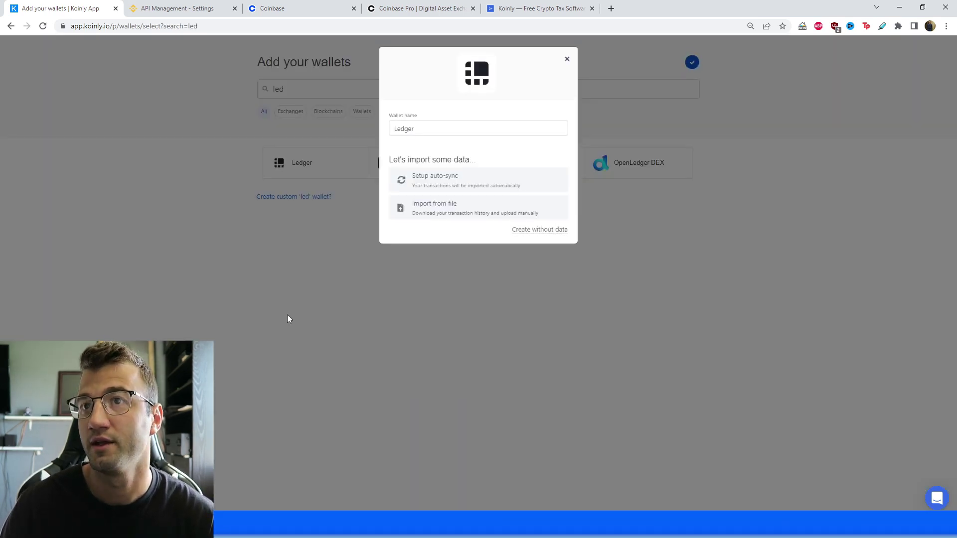
left_click(497, 183)
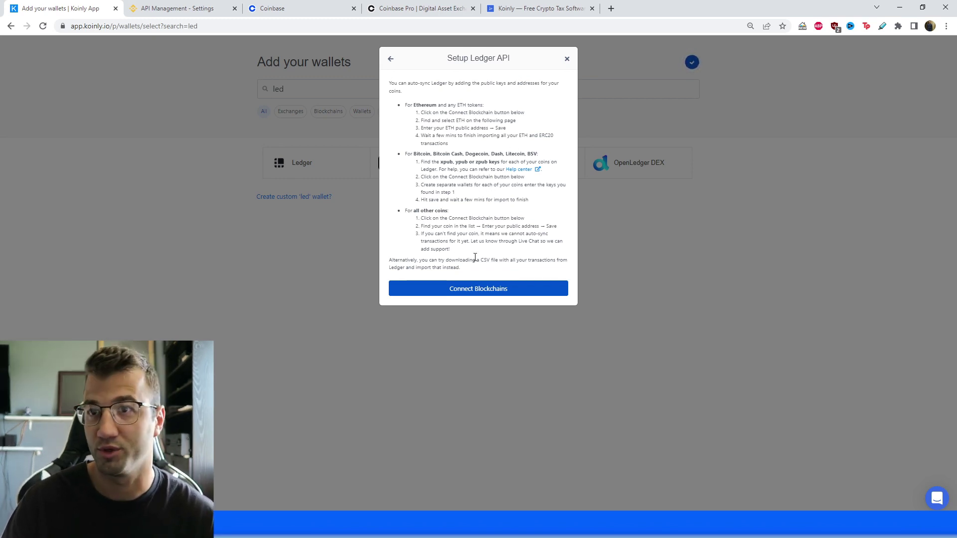
left_click(490, 292)
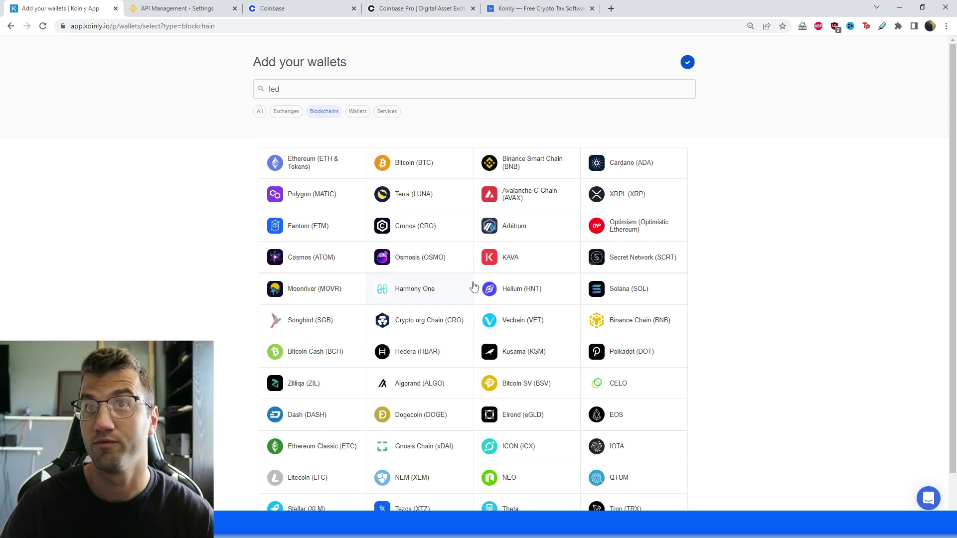
- Add an Ethereum (ETH & Tokens) wallet and rename it 'Ethereum - Ledger'
left_click(338, 170)
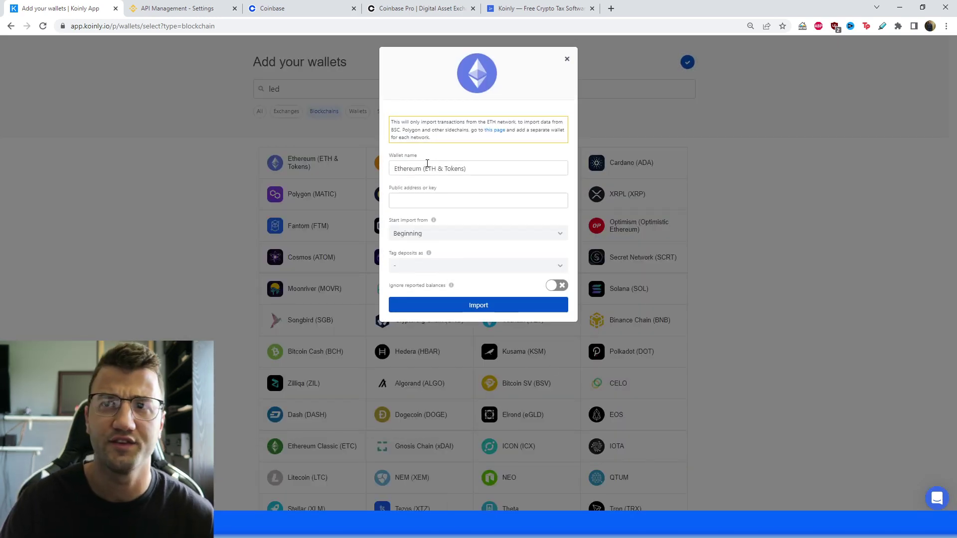
left_click_drag(424, 169, 664, 109)
key("BackSpace")
type("- ")
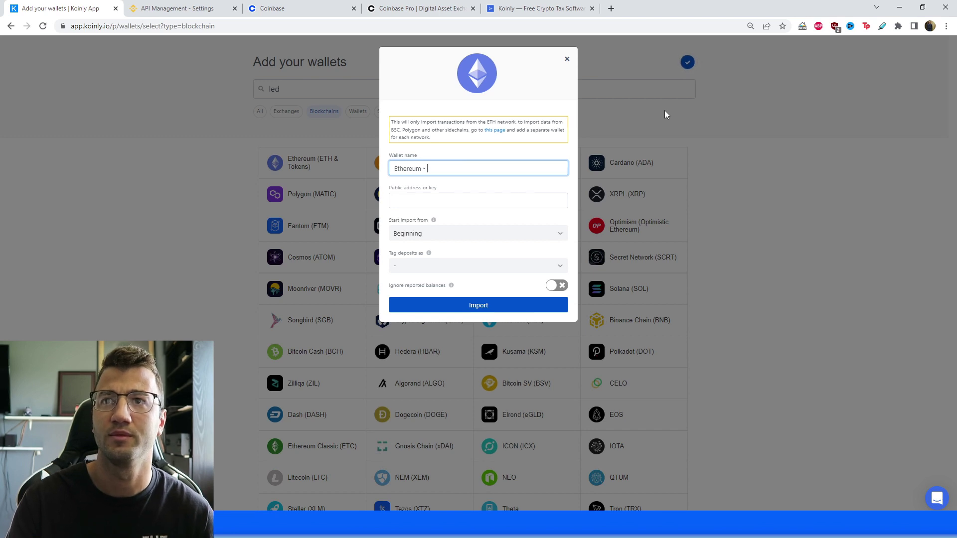
type("Ledger")
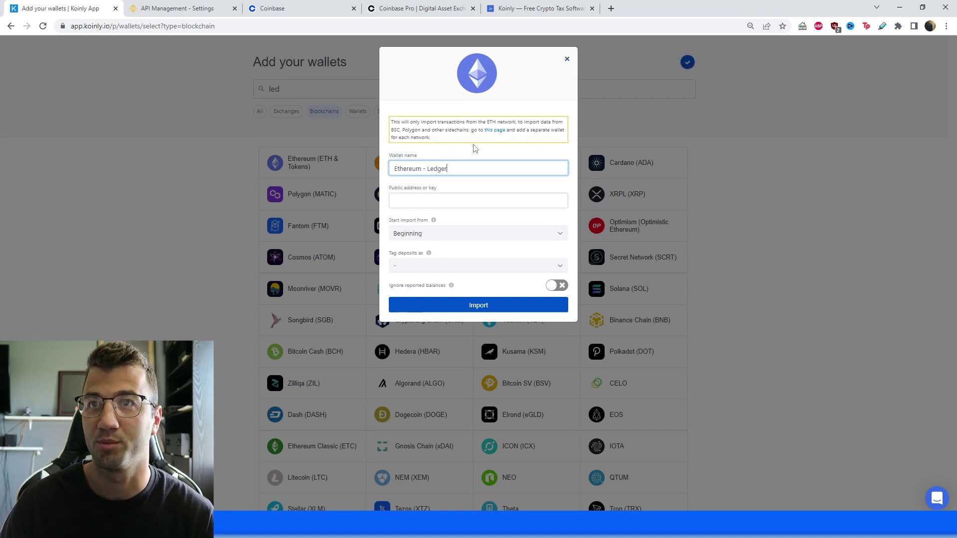
left_click(436, 140)
left_click(453, 164)
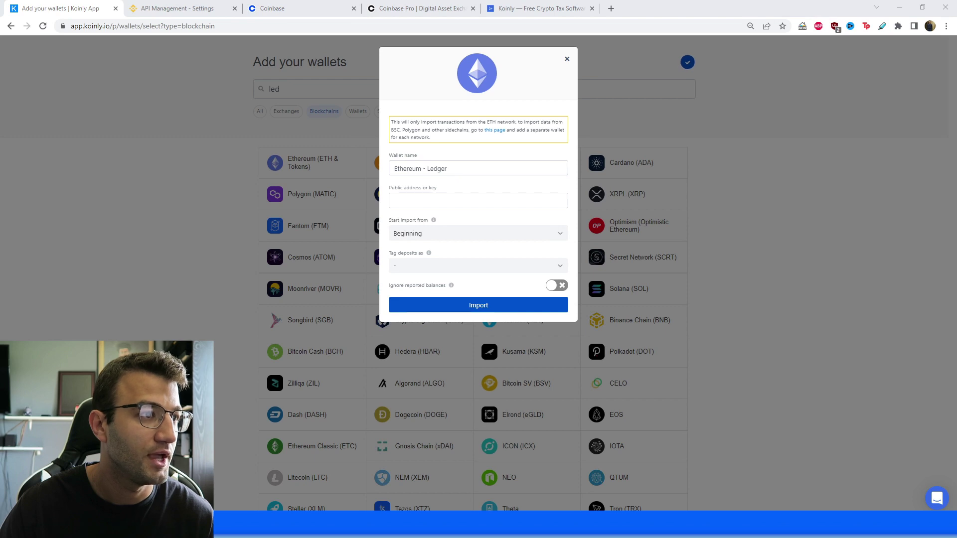
- Paste the Ethereum public address and import the Ethereum - Ledger wallet
left_click(467, 199)
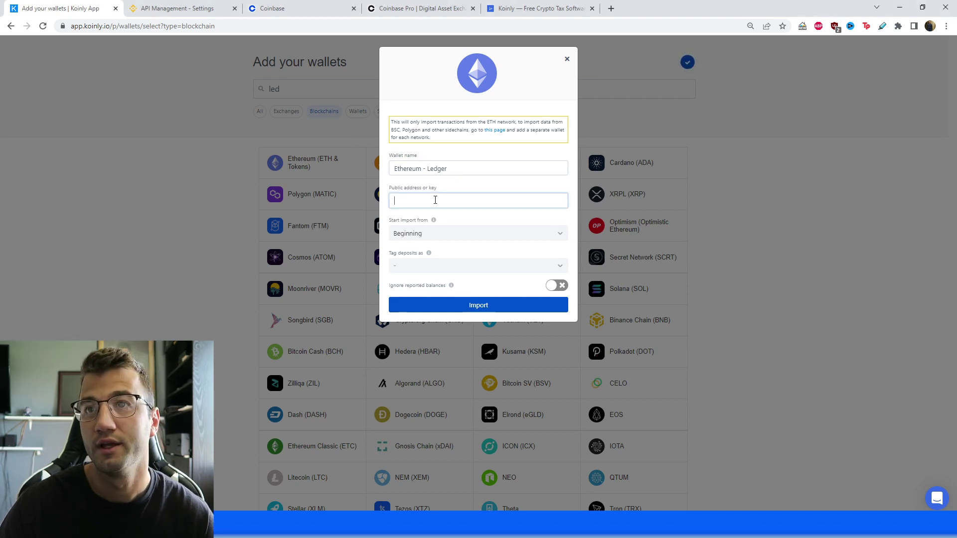
key("ctrl+v")
left_click(474, 308)
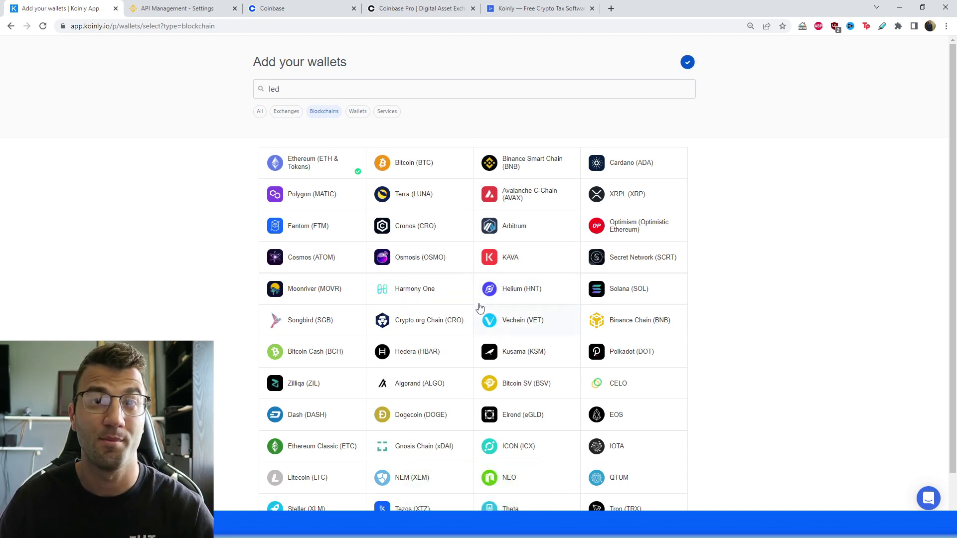
- Start another Ledger auto-sync wallet by searching 'led' and reaching its blockchain list
key("Escape")
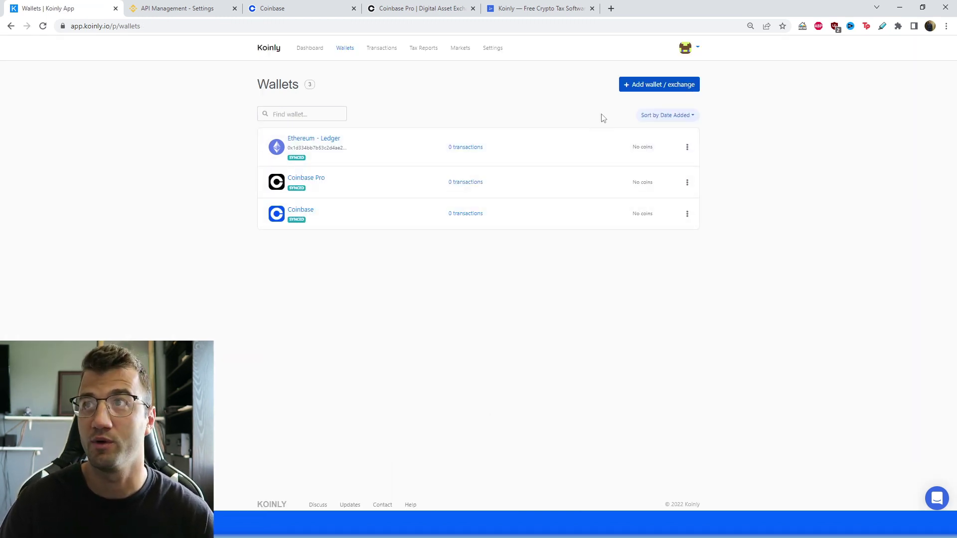
left_click(631, 86)
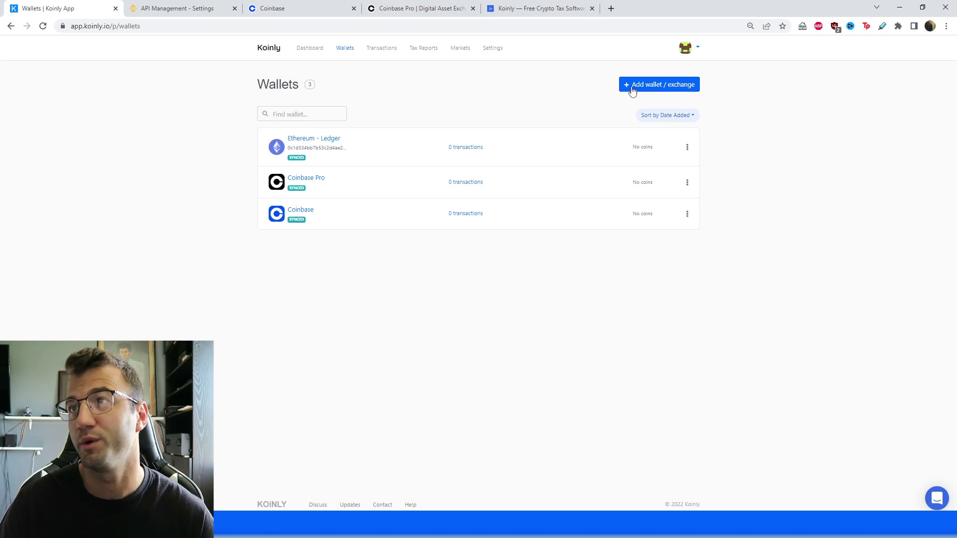
left_click(342, 92)
type("led")
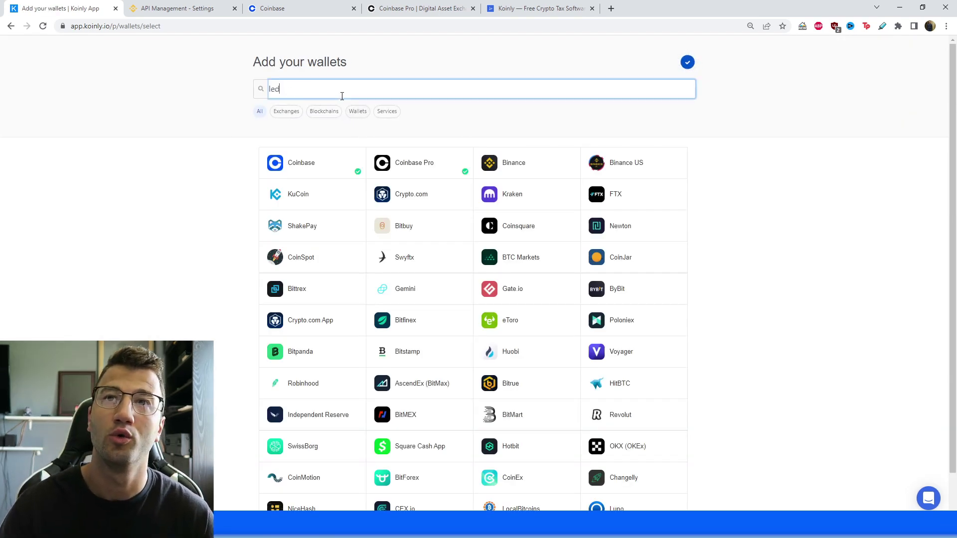
left_click(347, 156)
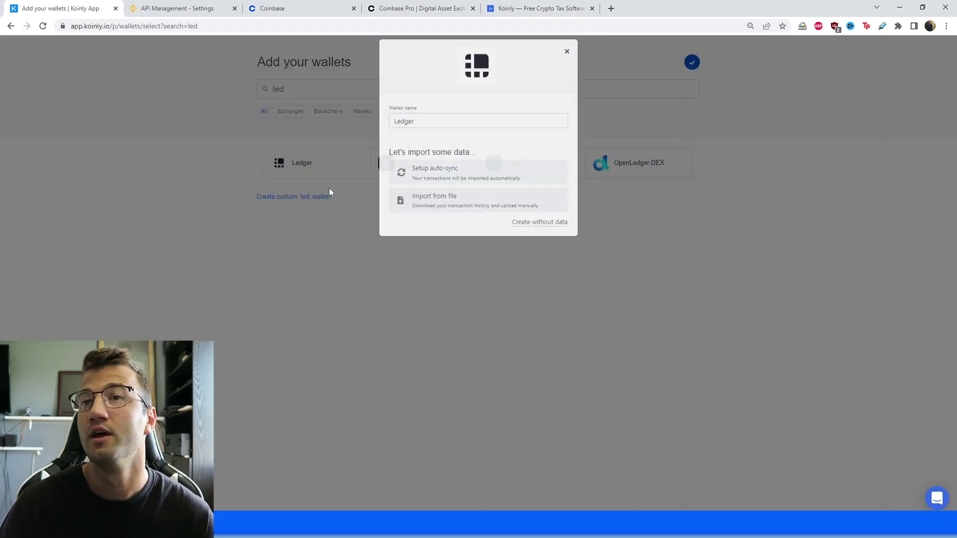
left_click(446, 180)
left_click(492, 294)
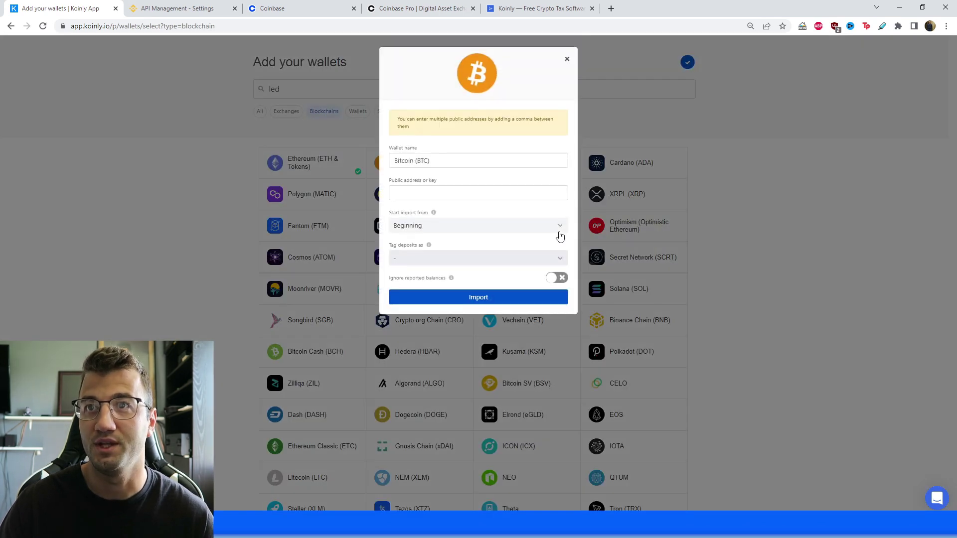
- Name the Bitcoin wallet 'Bitcoin - Ledger', paste its extended public key, and import it
left_click(444, 159)
key("BackSpace")
key("BackSpace")
key("BackSpace")
key("BackSpace")
key("BackSpace")
type("- Ledger")
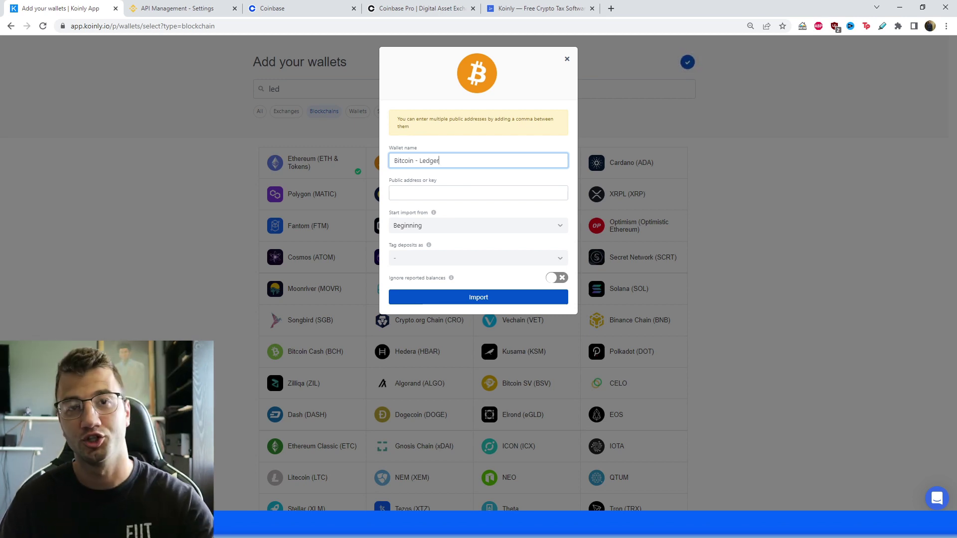
left_click(491, 196)
key("ctrl+v")
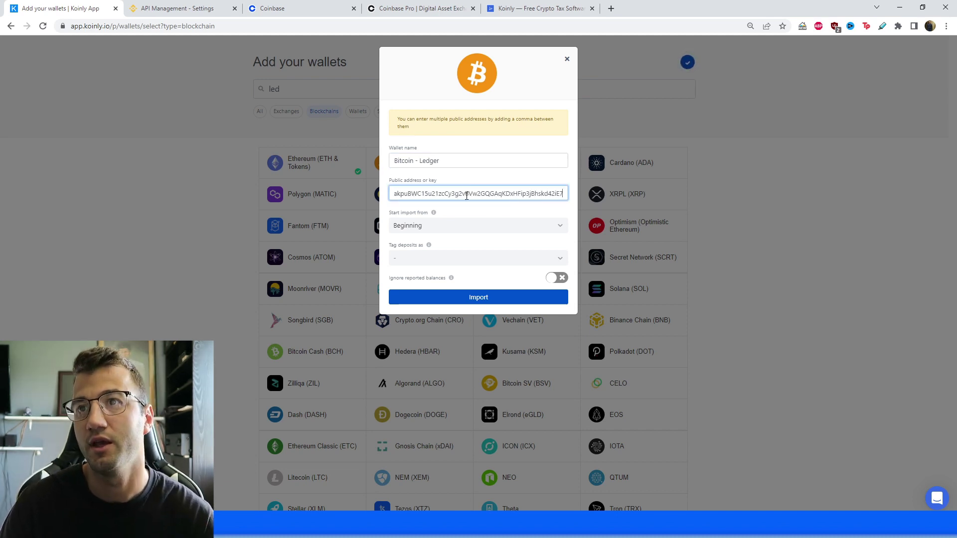
left_click_drag(460, 194, 407, 194)
left_click(404, 195)
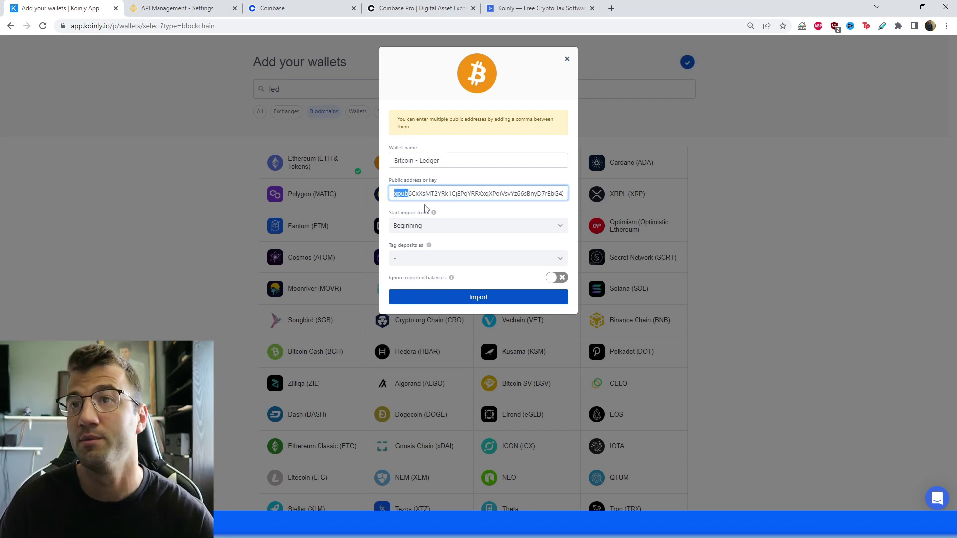
left_click(438, 191)
left_click(466, 298)
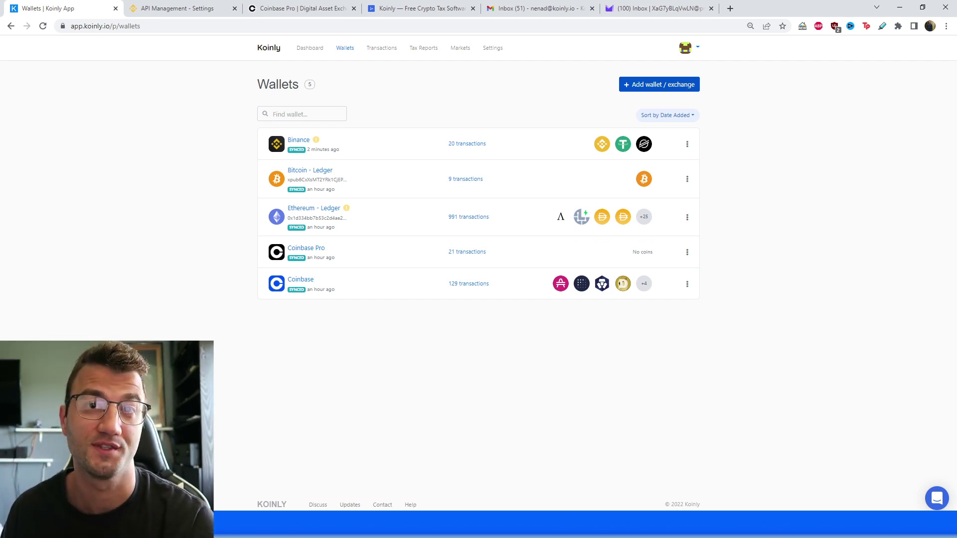
- Open the Binance wallet's options menu
left_click(686, 147)
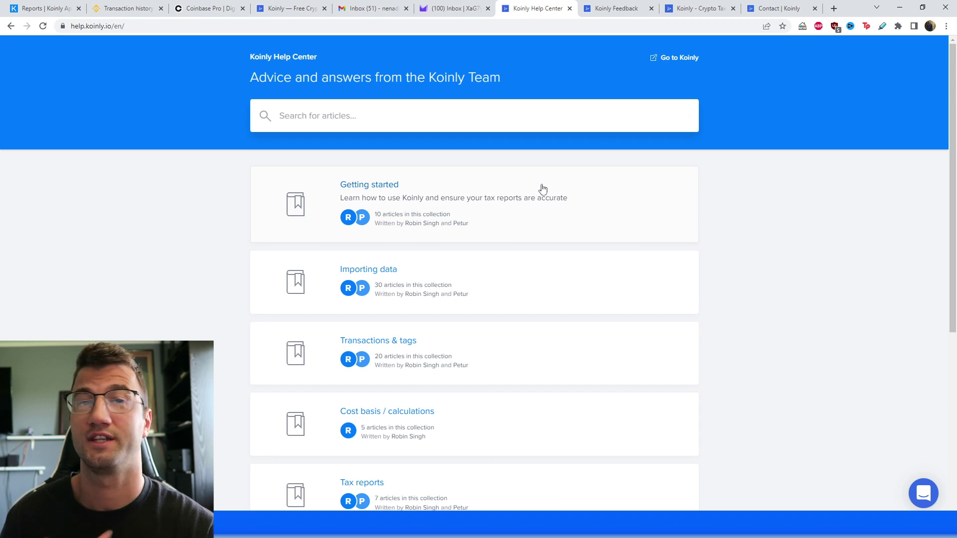
- View the Koinly Feedback roadmap, Discuss forum, and Contact Koinly browser tabs in turn
left_click(614, 5)
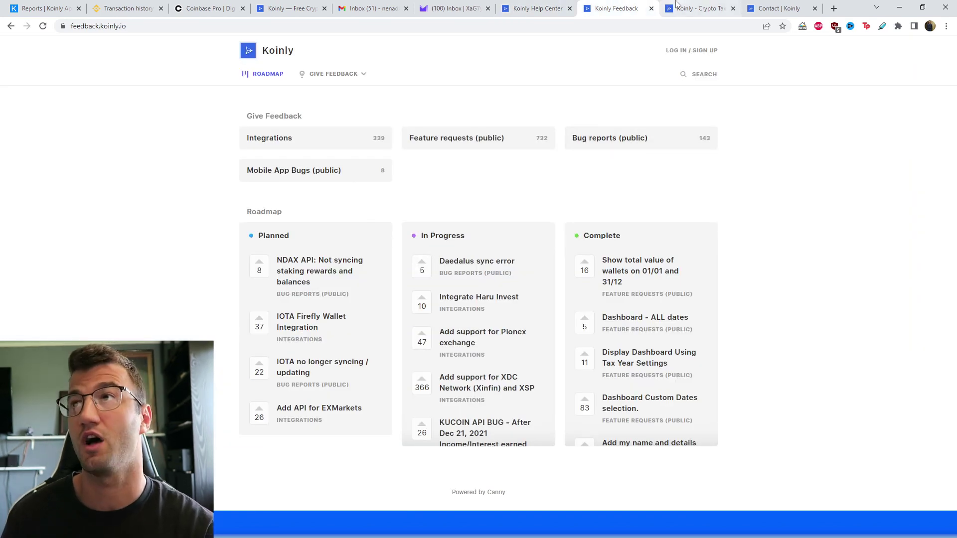
left_click(696, 6)
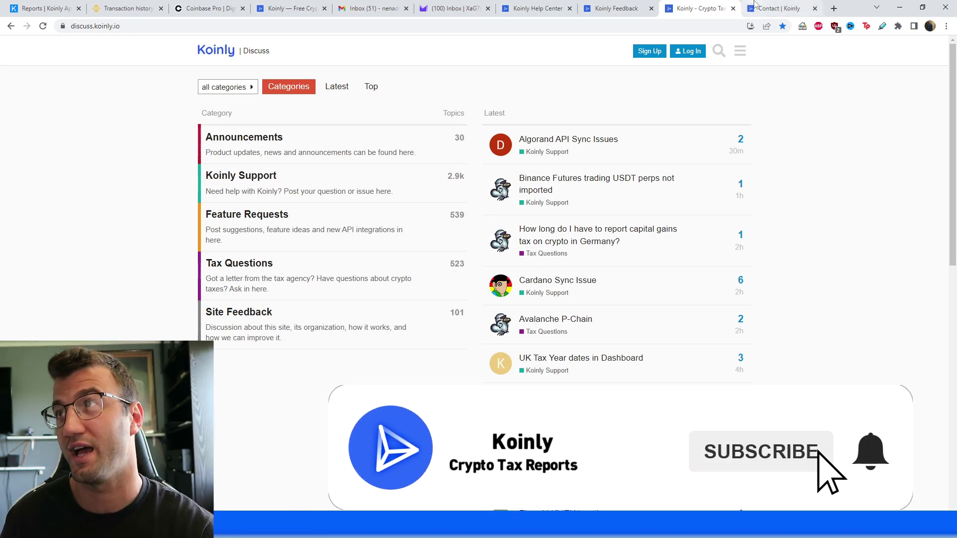
left_click(767, 8)
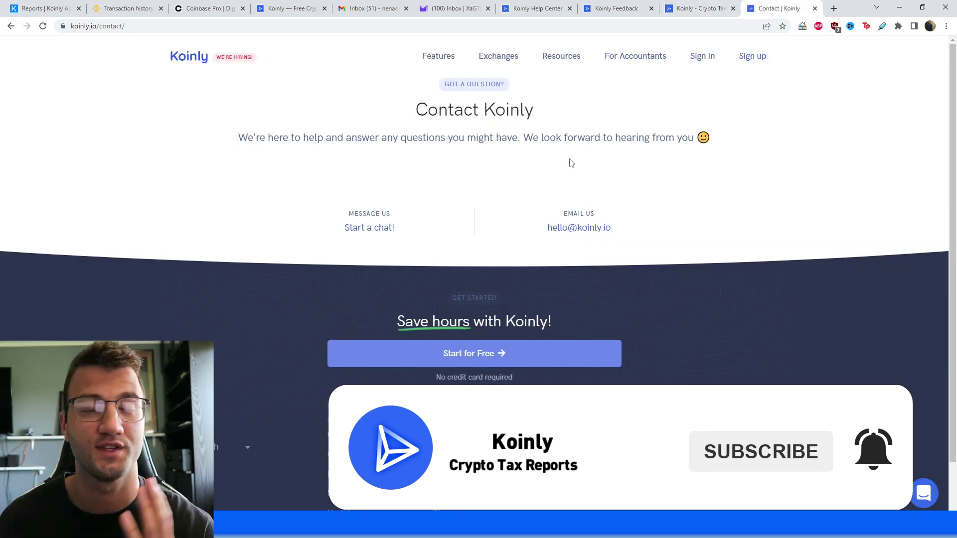